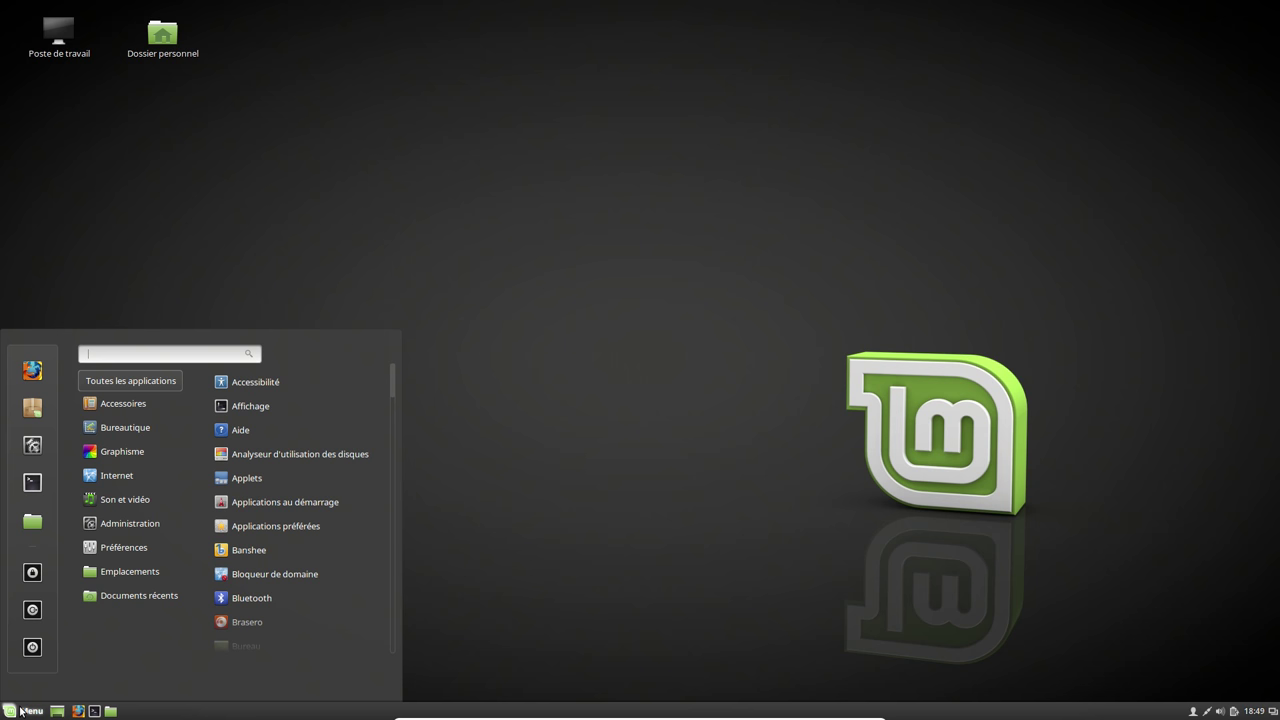
Open the system monitor (Moniteur système), view the resource graphs and the process list, and close it
type("sys")
left_click(266, 460)
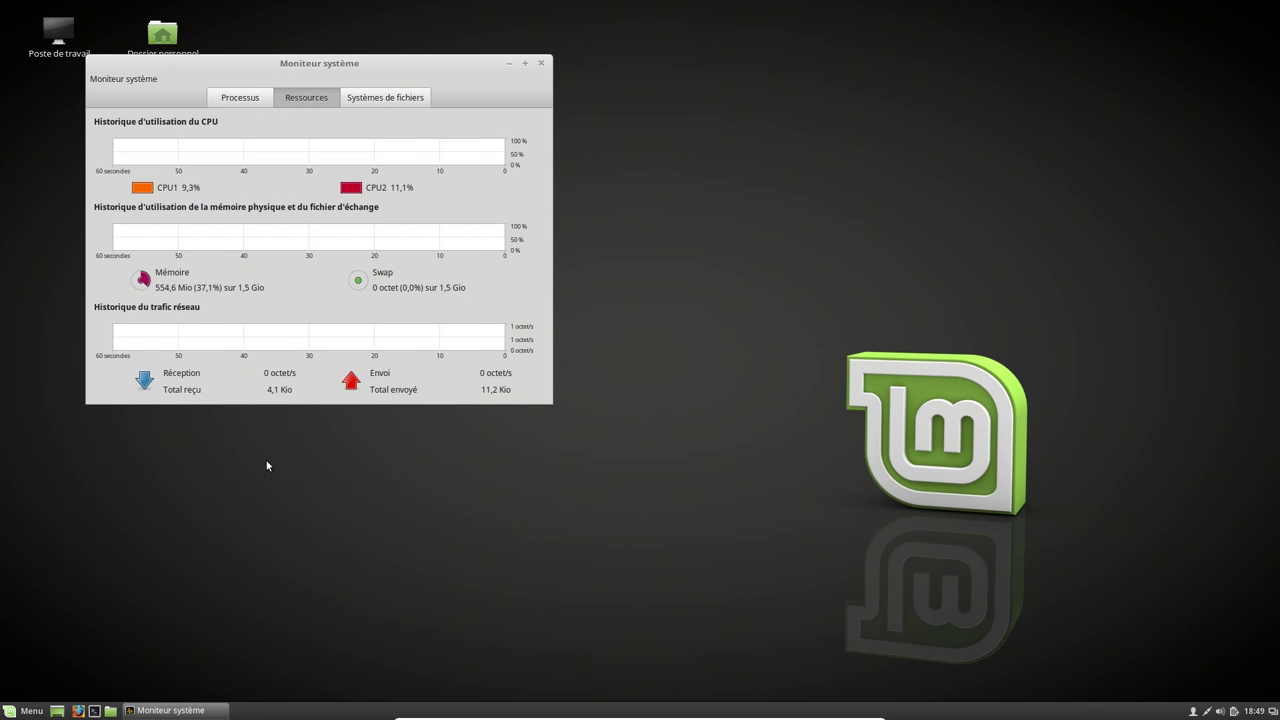
left_click_drag(337, 71, 657, 145)
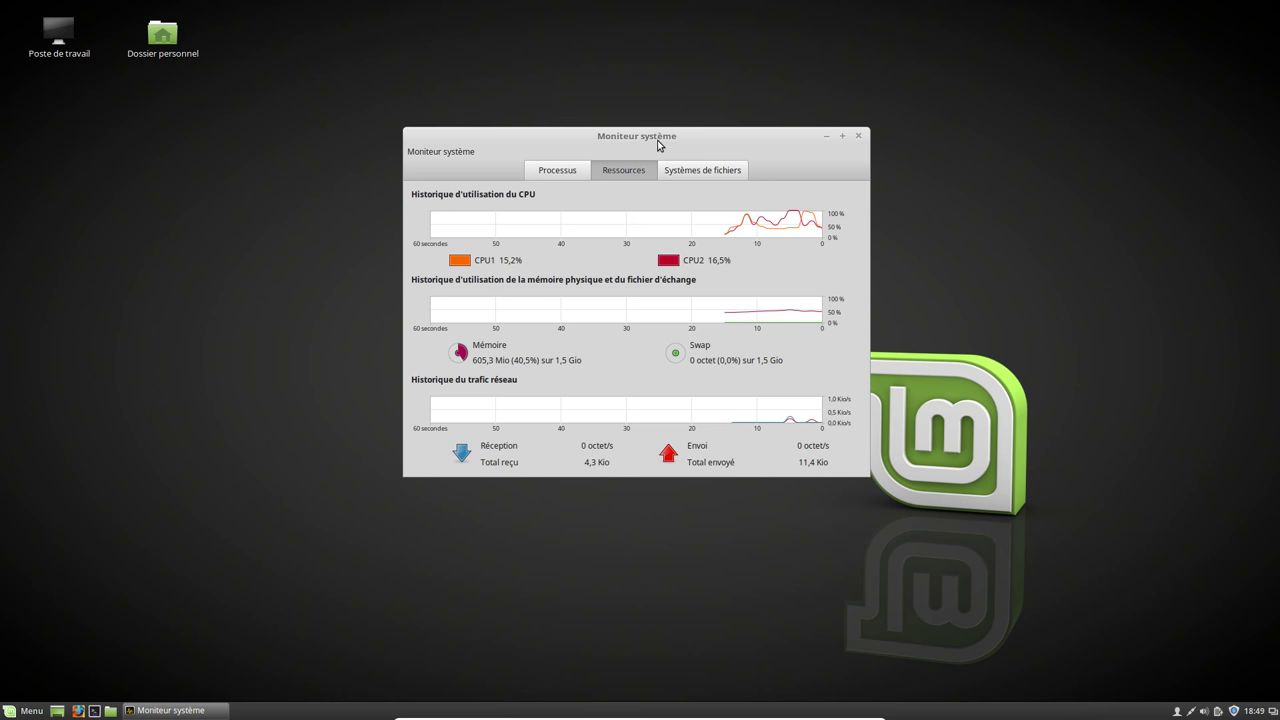
left_click(569, 177)
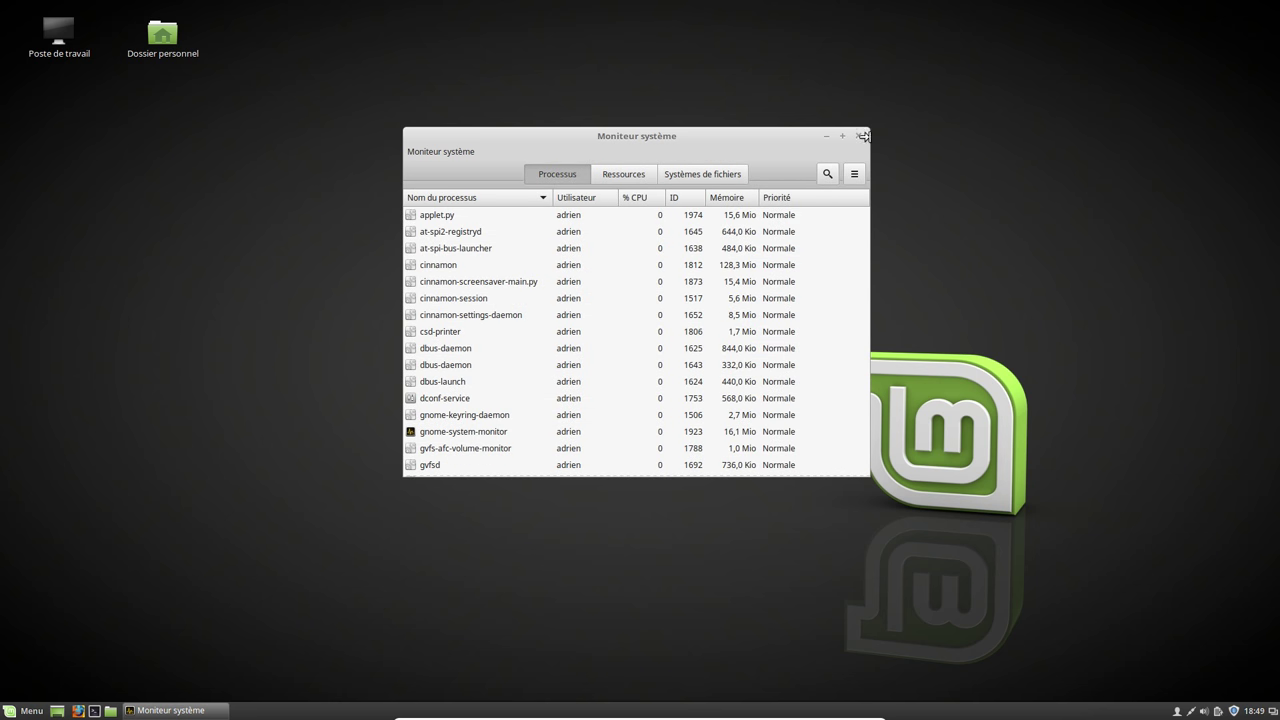
left_click(864, 136)
View the Information système page in the system settings and return to the settings overview
left_click(26, 710)
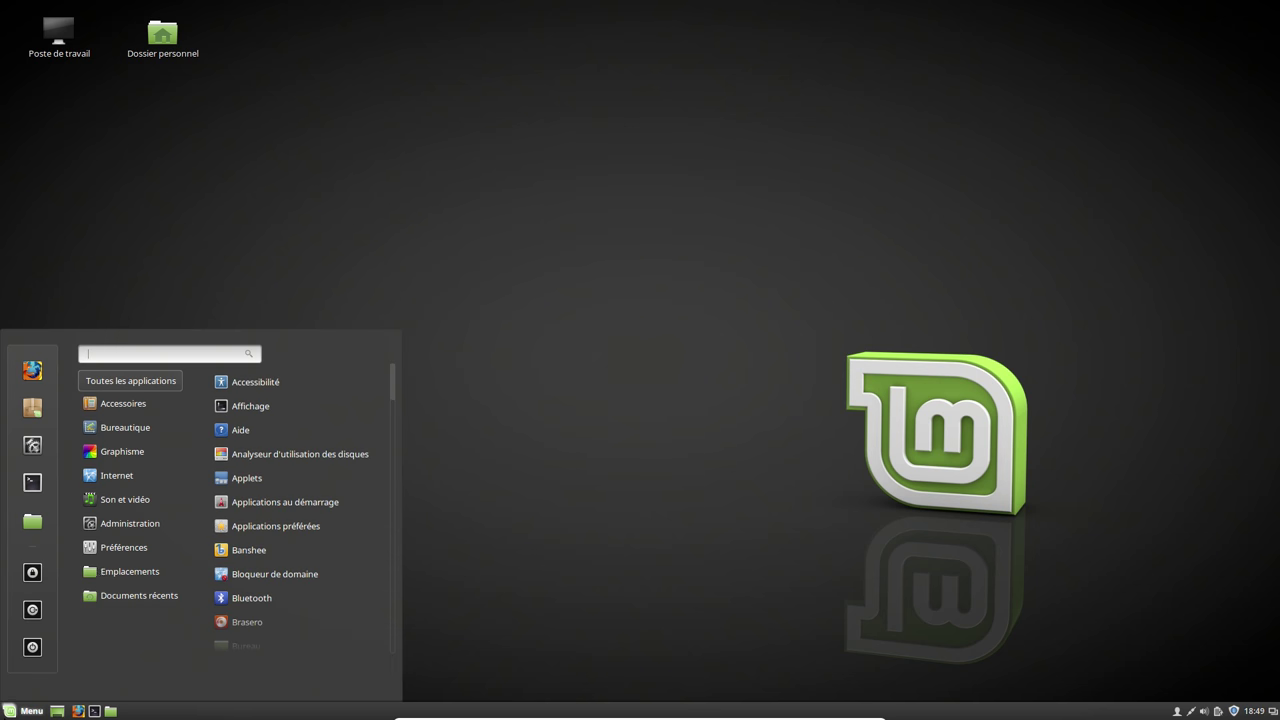
left_click(34, 443)
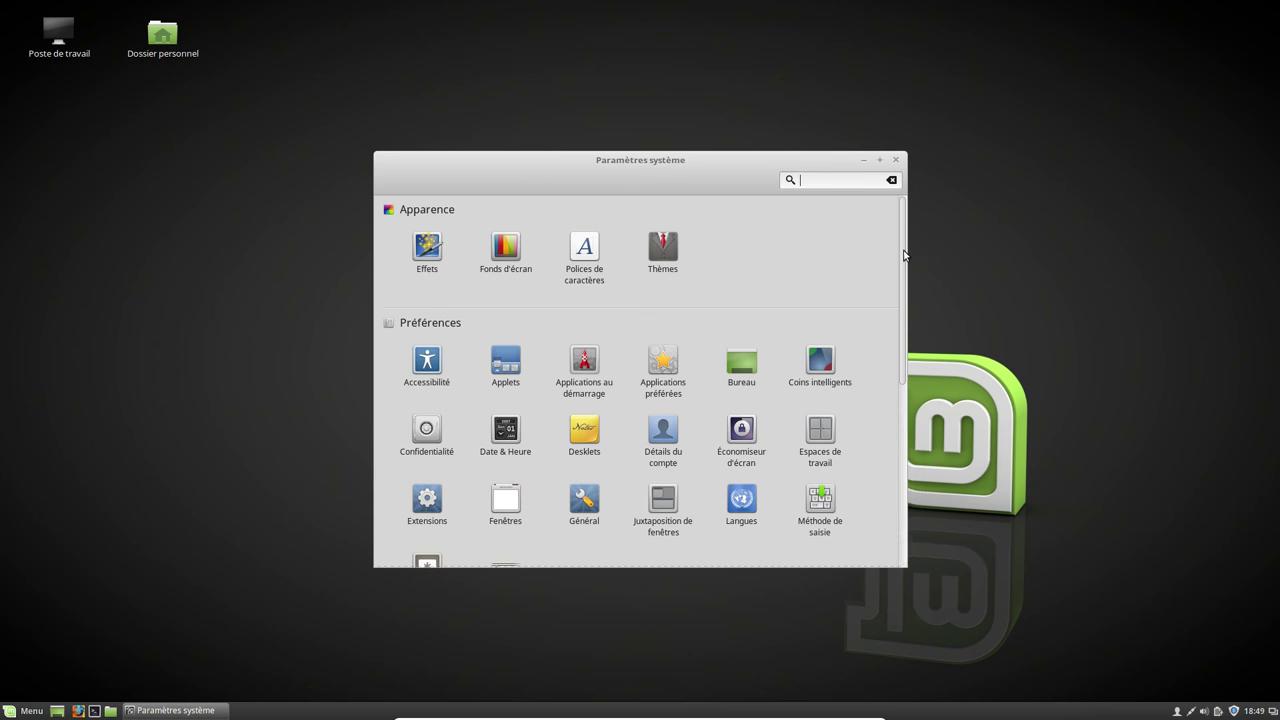
left_click_drag(901, 244, 880, 450)
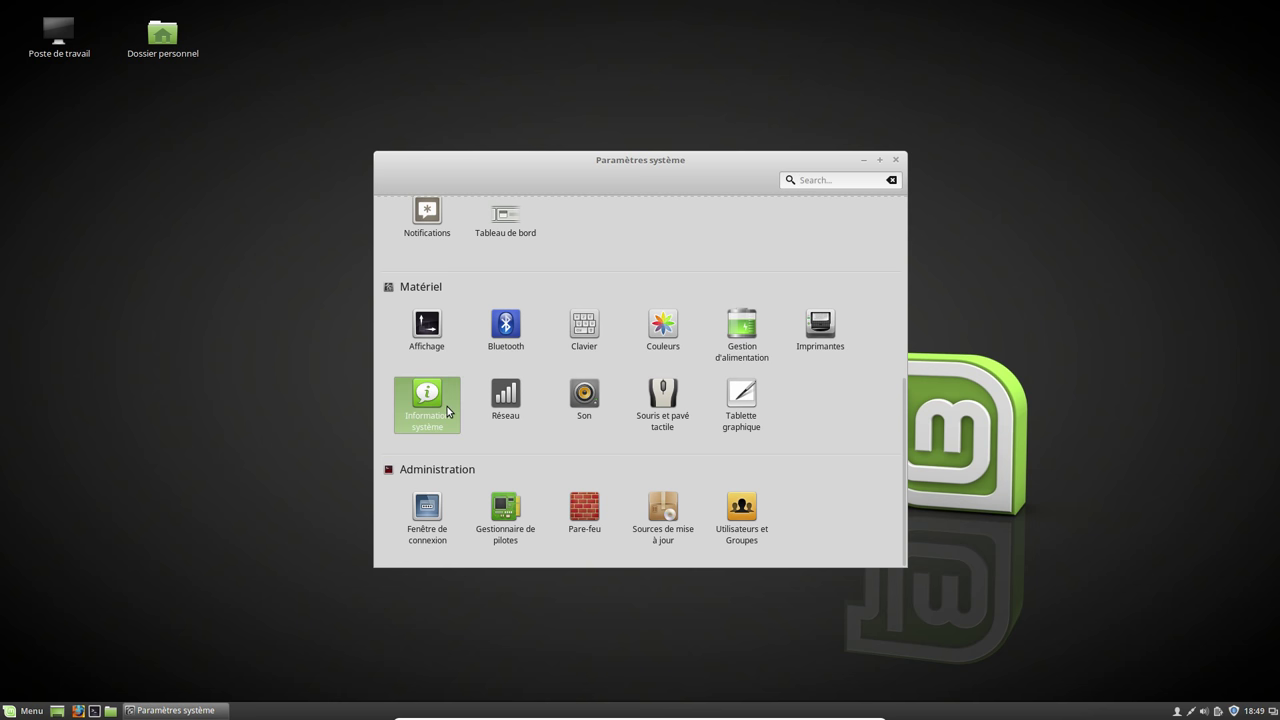
left_click(447, 406)
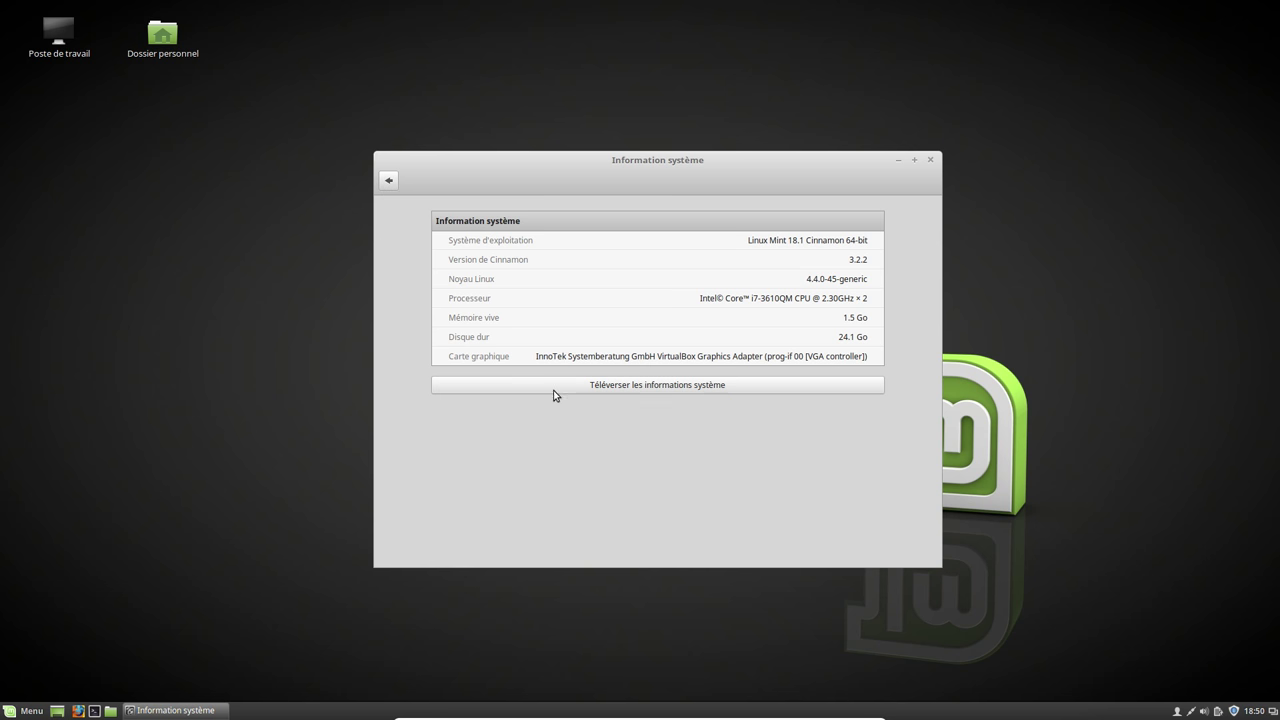
left_click(387, 182)
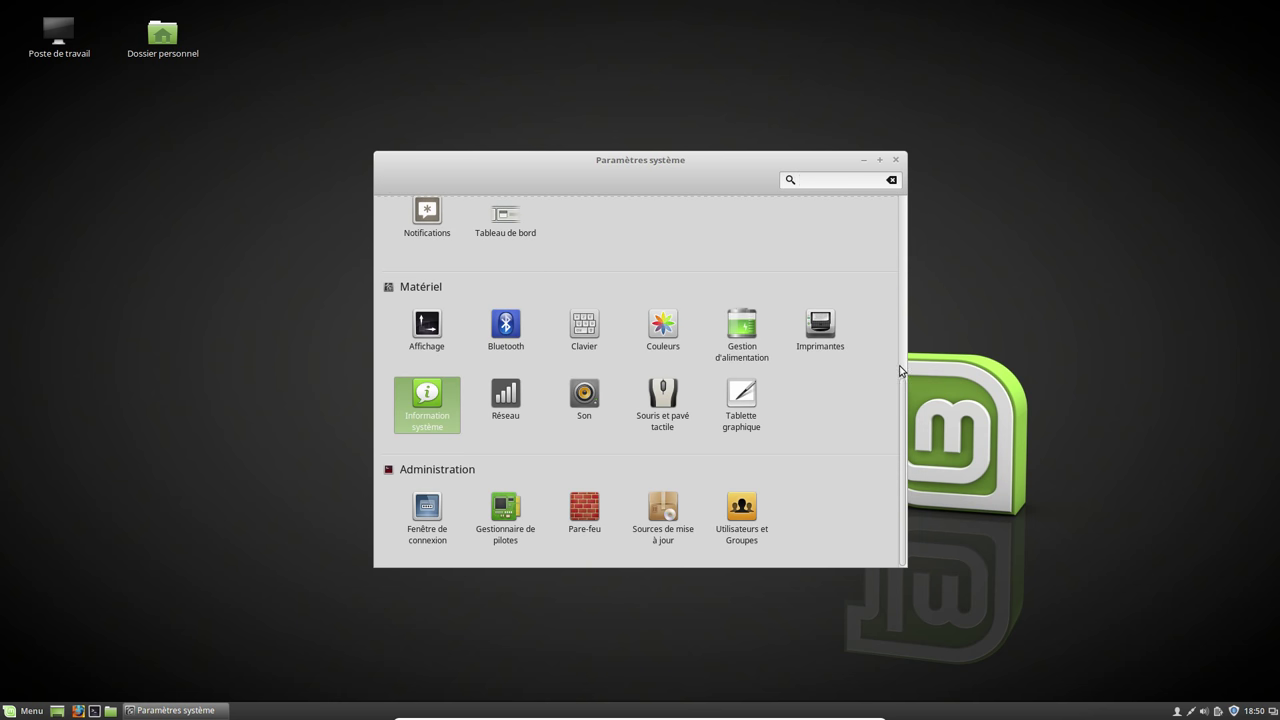
Browse the keyboard layouts available to add in the Clavier settings without adding one, and close the system settings
left_click_drag(904, 416, 847, 444)
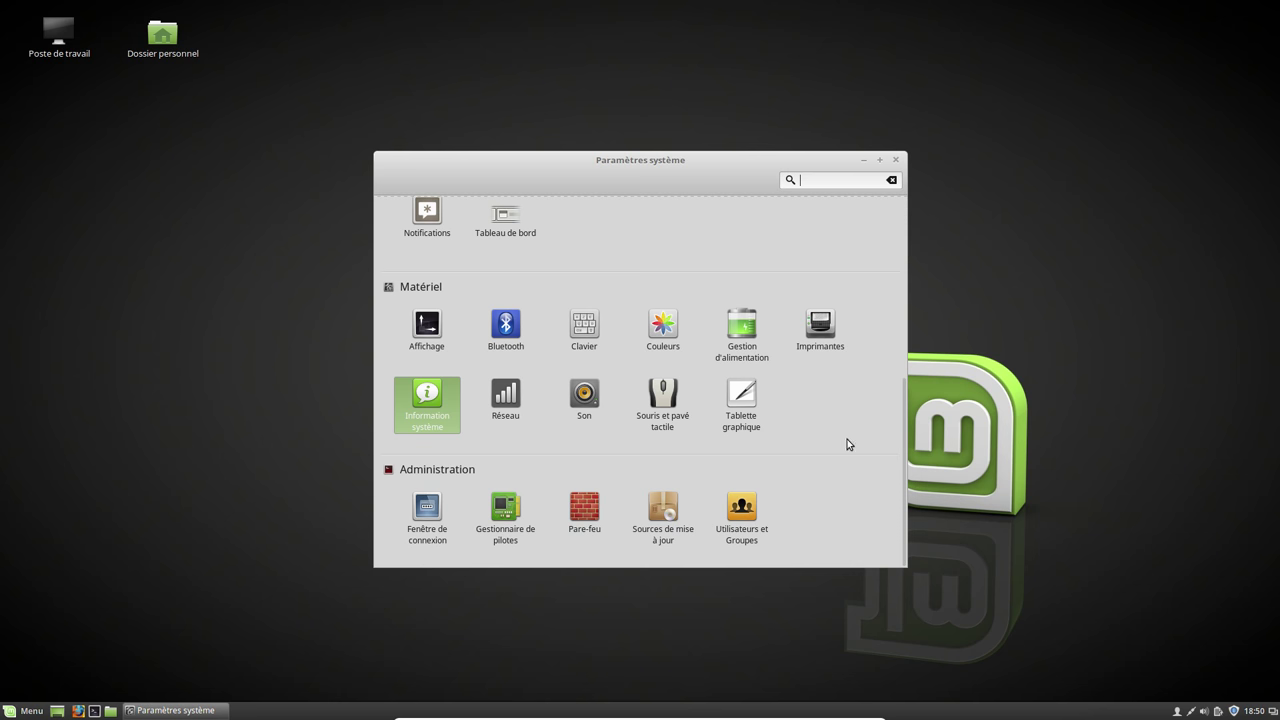
left_click(600, 351)
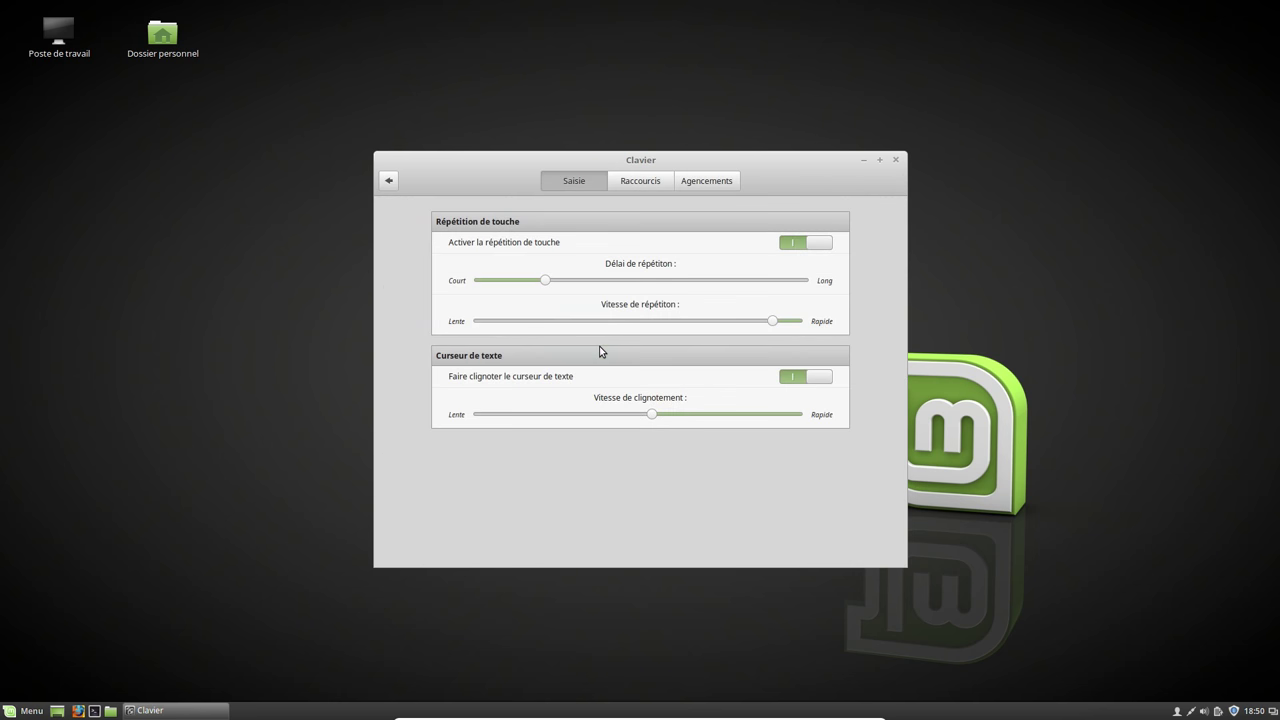
left_click(724, 181)
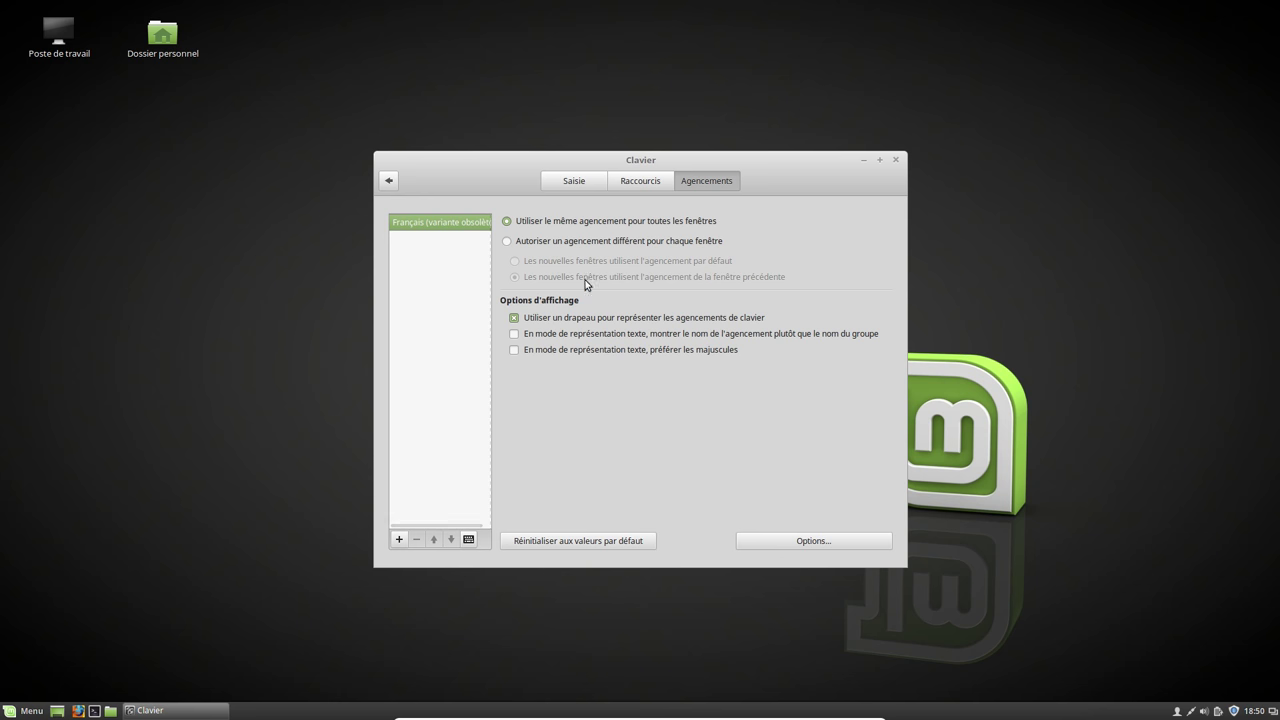
left_click(401, 540)
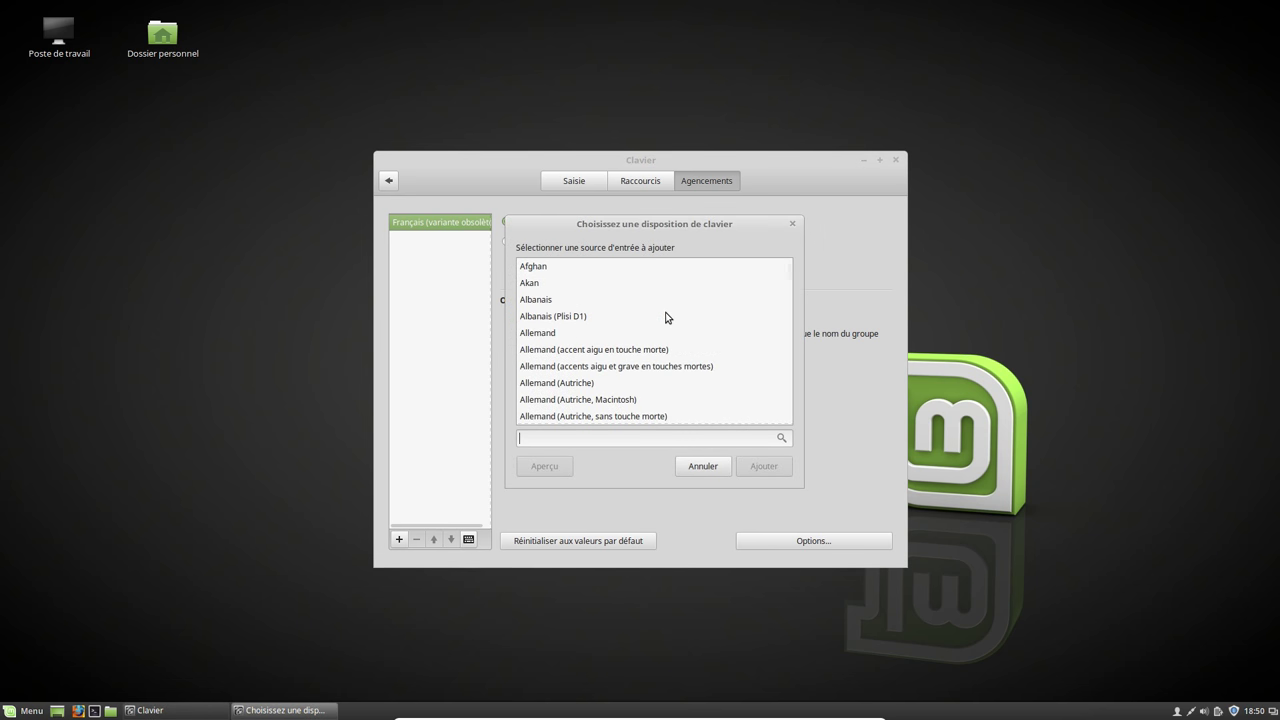
left_click_drag(789, 275, 776, 423)
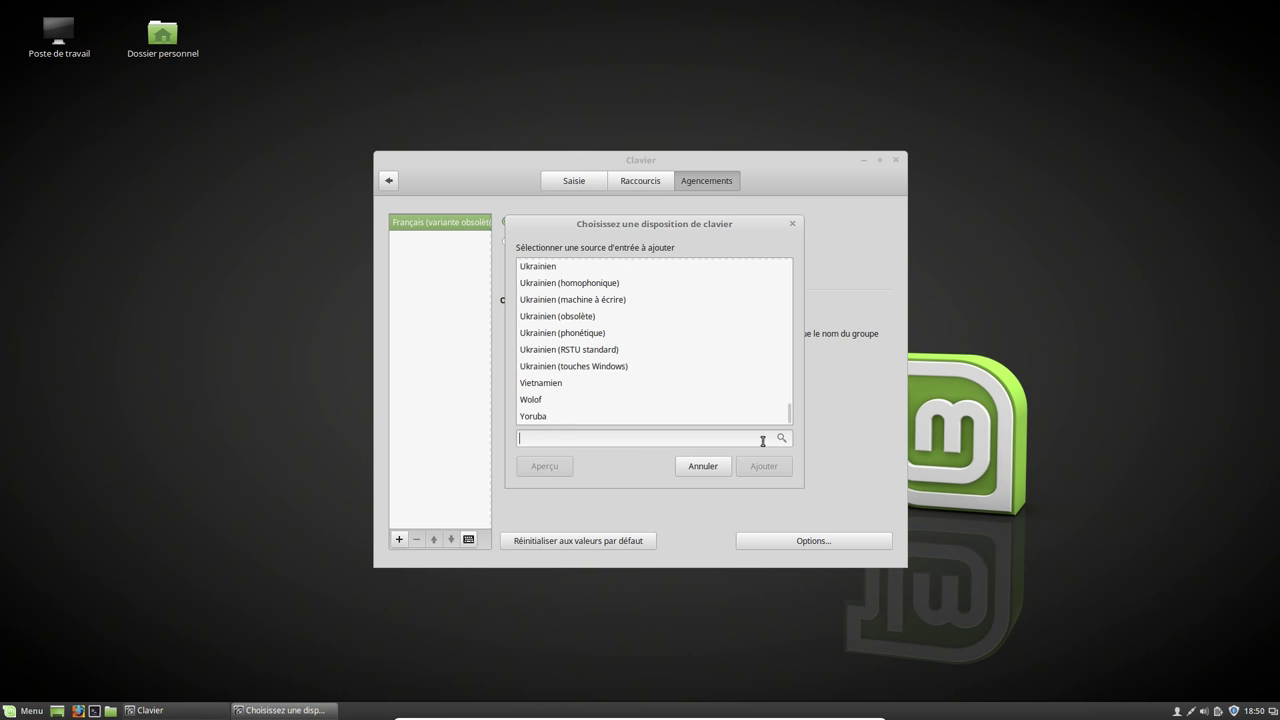
left_click(724, 466)
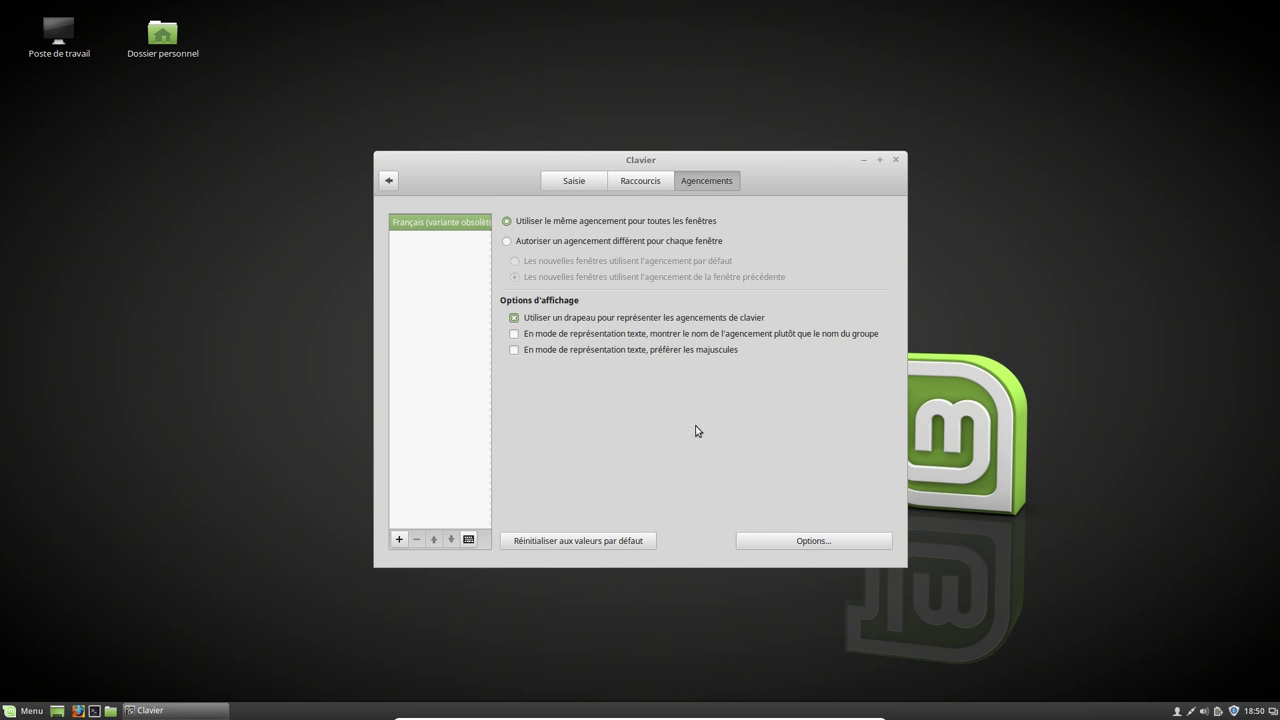
left_click(389, 180)
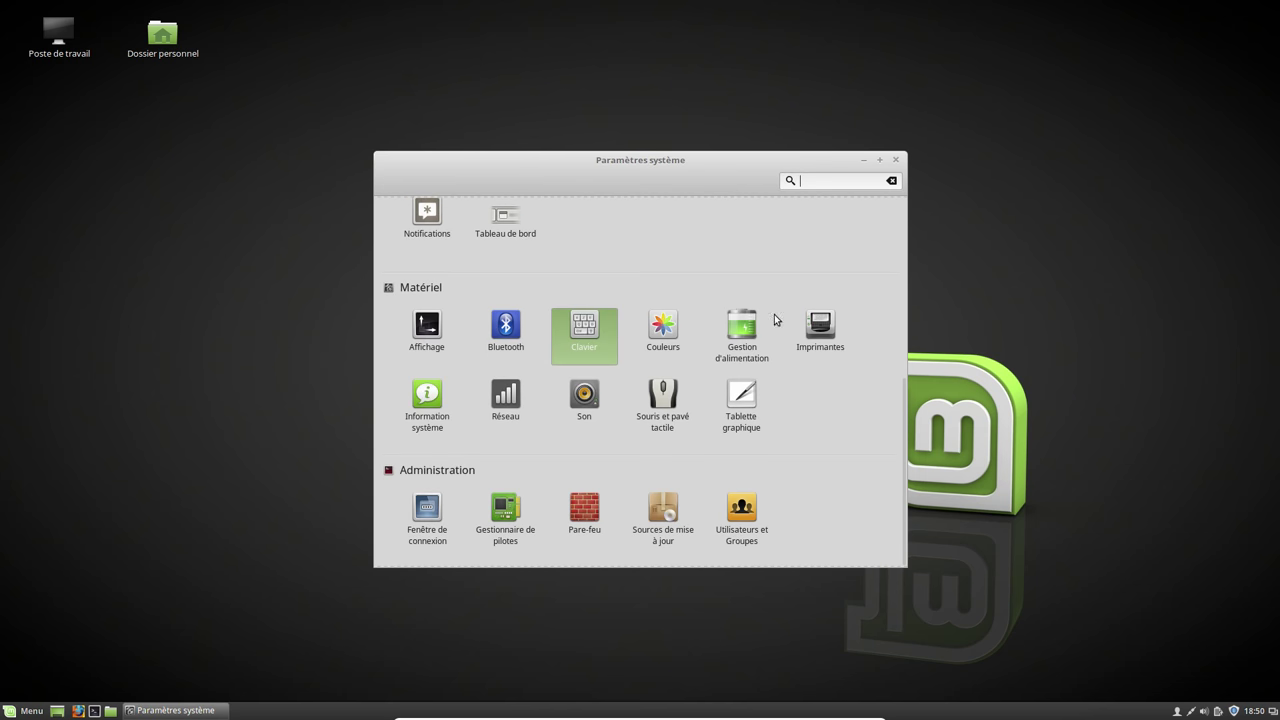
left_click(895, 160)
Open Poste de travail from the desktop, view the Images folder, and close the file manager
left_click(52, 55)
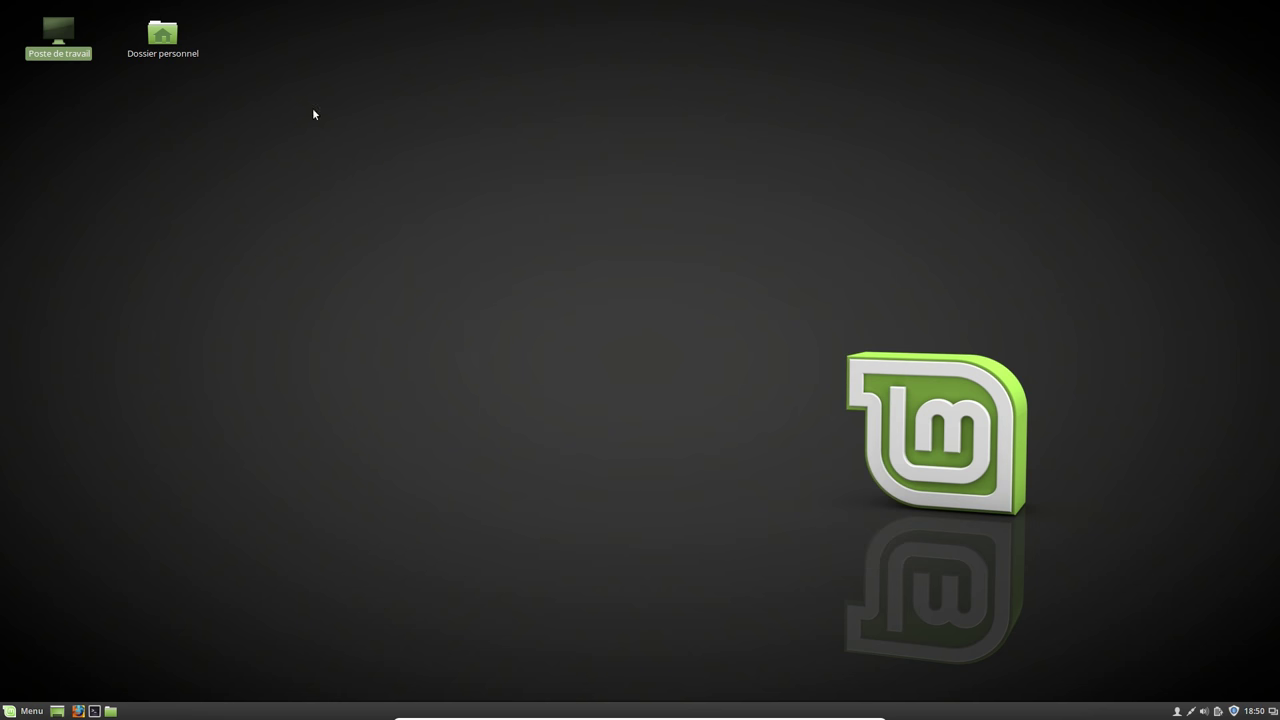
left_click_drag(465, 175, 492, 173)
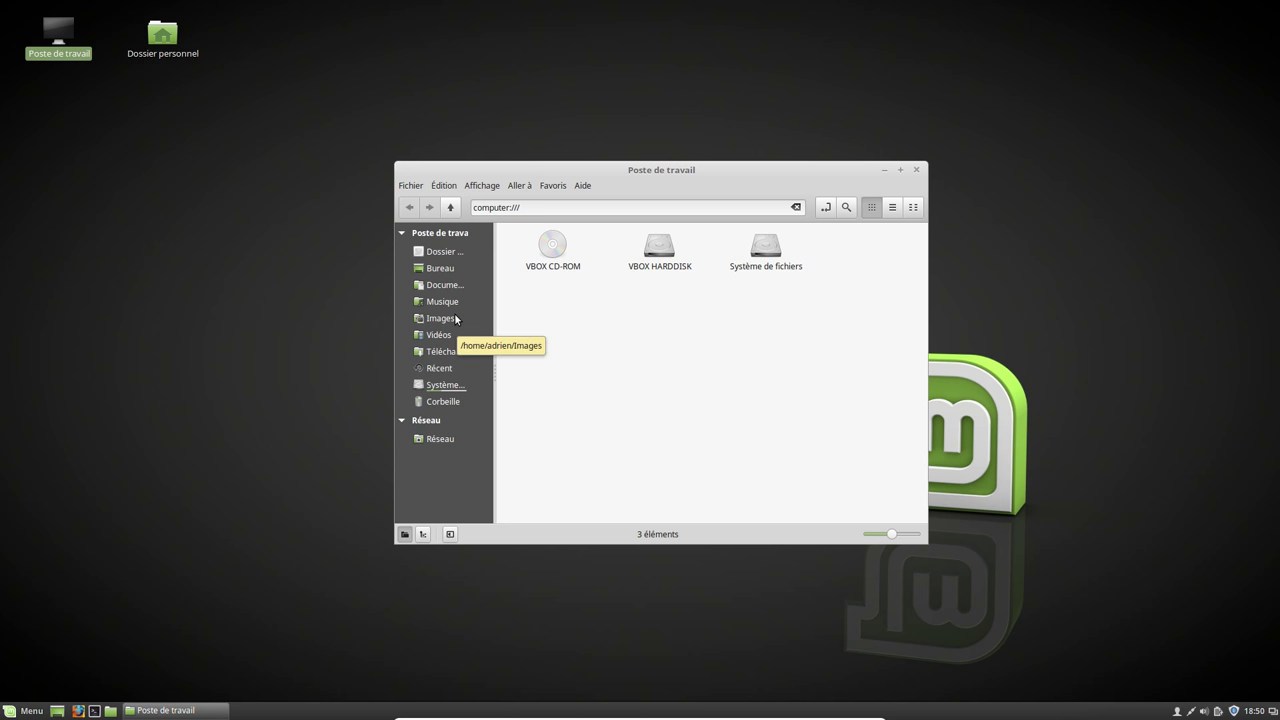
left_click(444, 321)
left_click(444, 253)
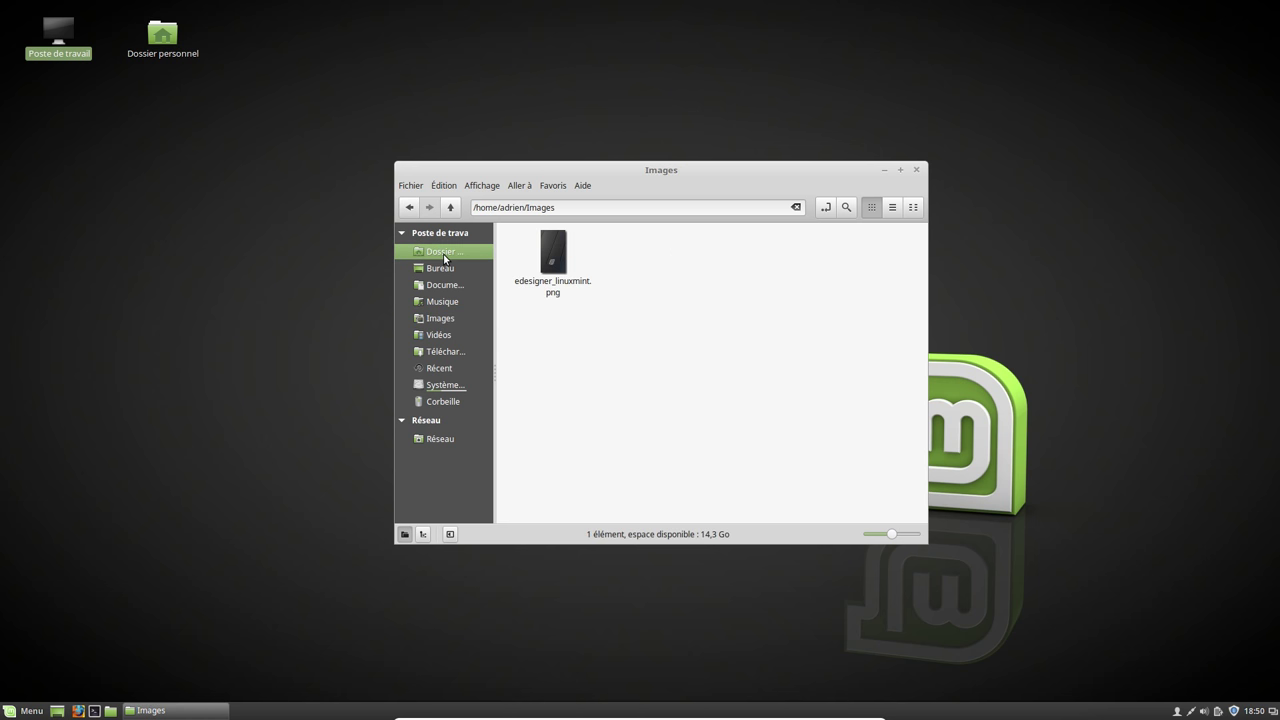
left_click(918, 172)
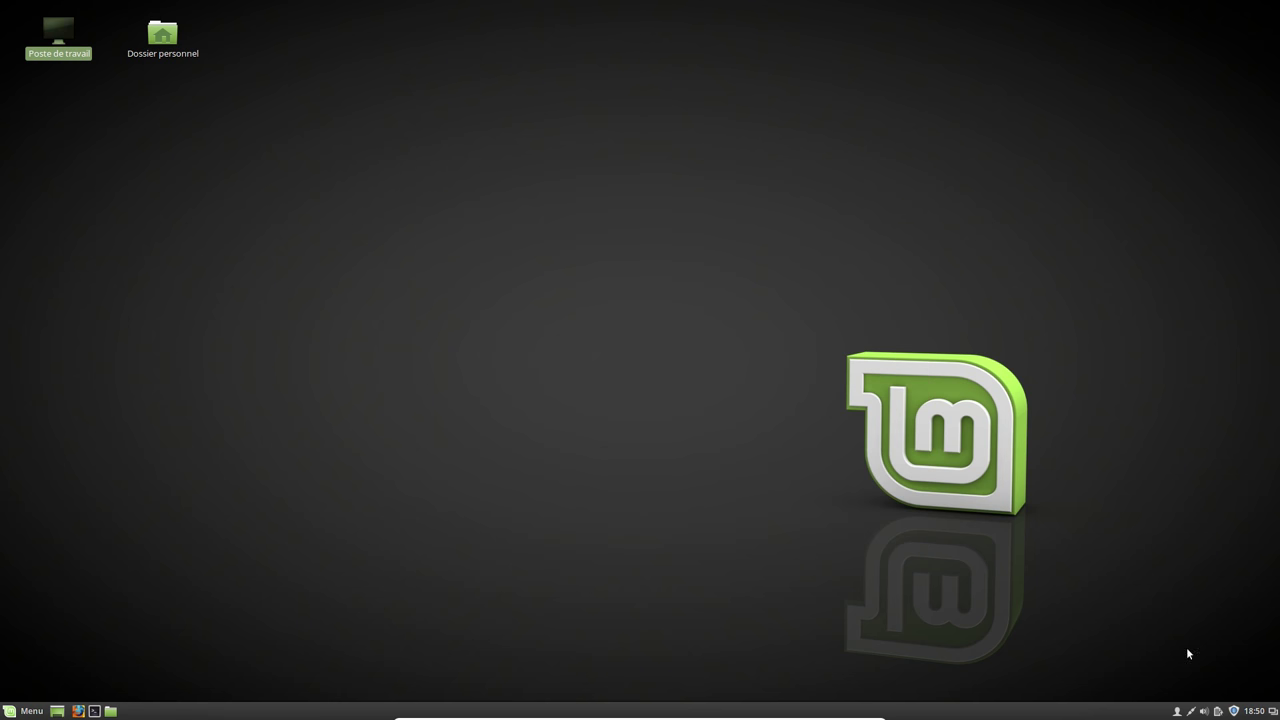
Check the available updates in the update manager and close it
left_click(1236, 711)
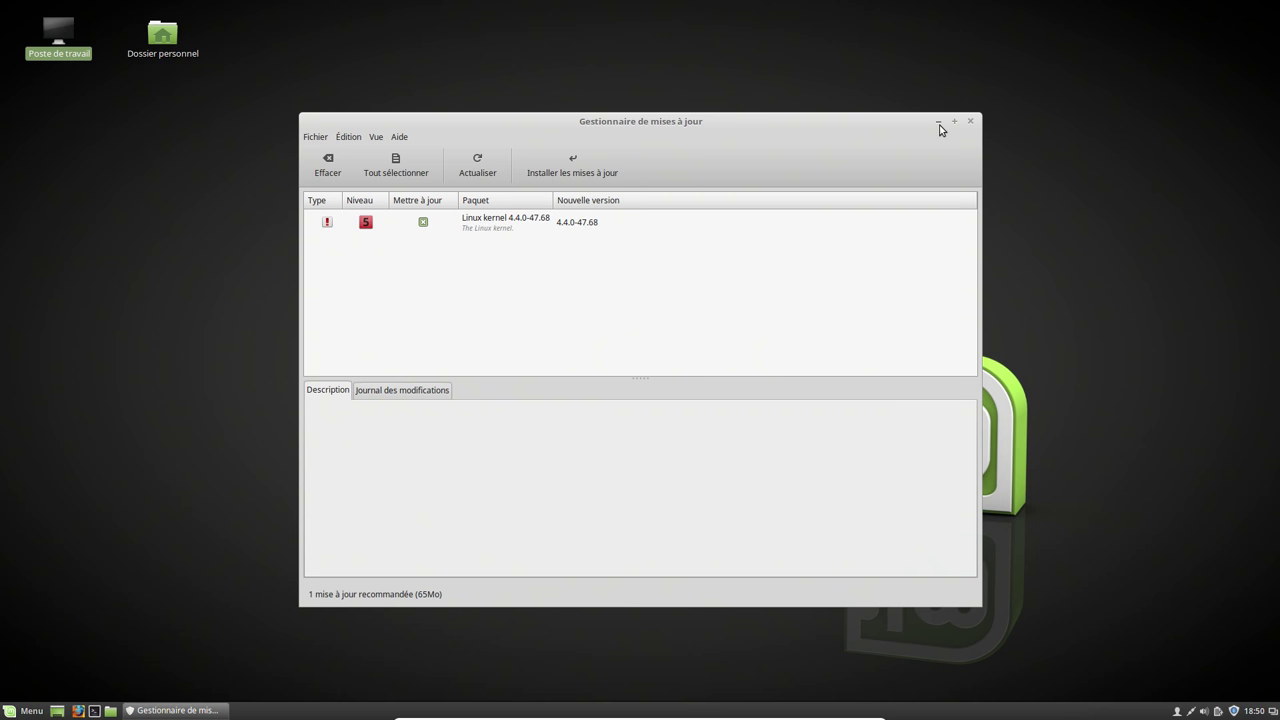
left_click(971, 122)
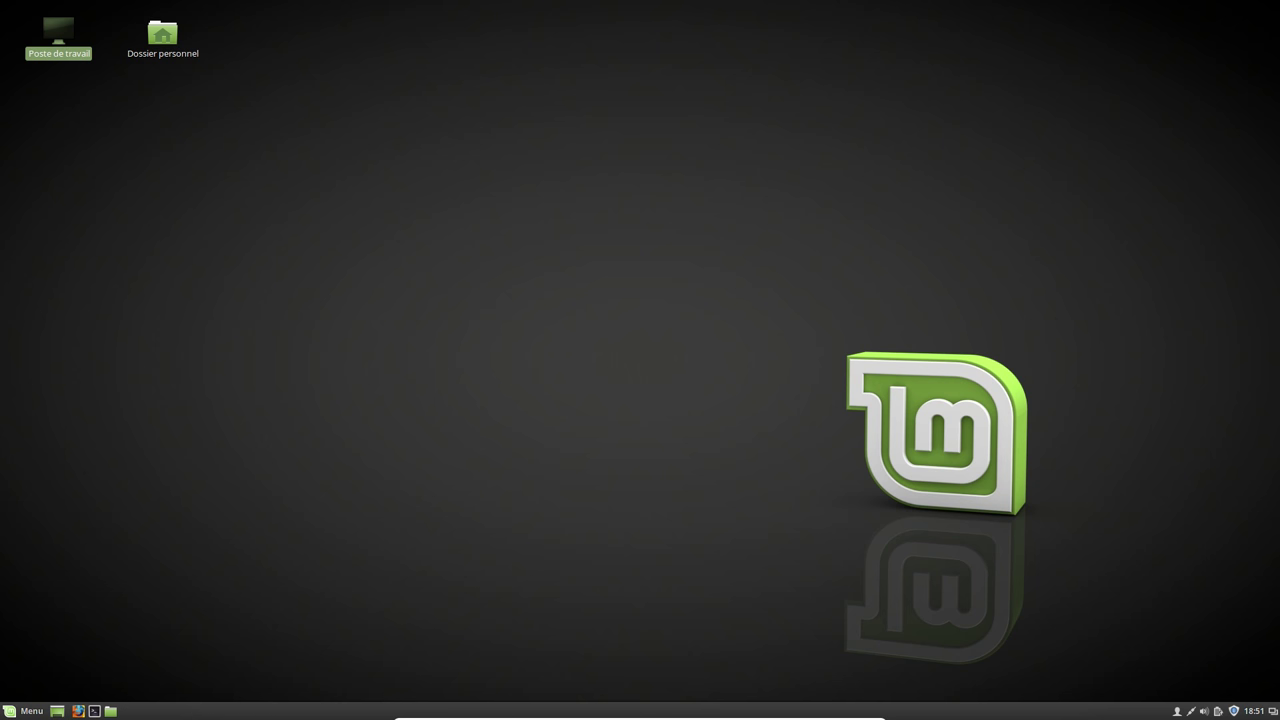
Move the desktop panel (tableau de bord) to the left edge of the screen
right_click(989, 712)
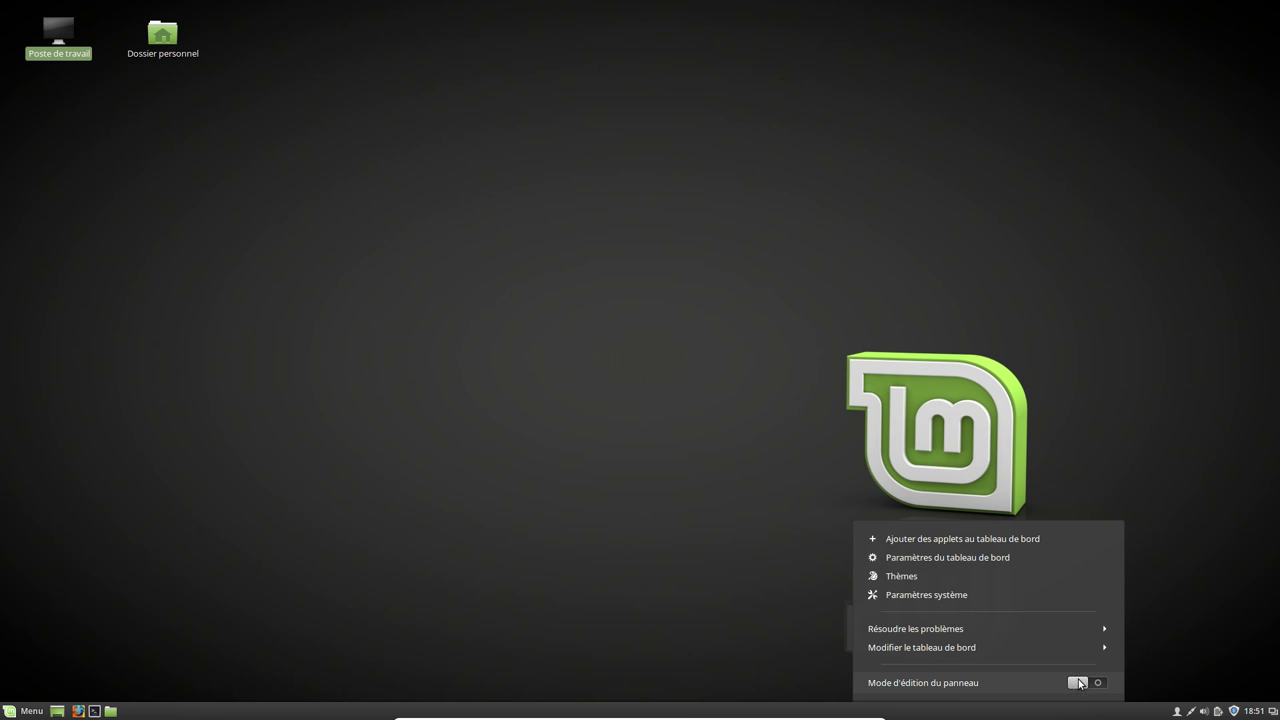
left_click(1094, 646)
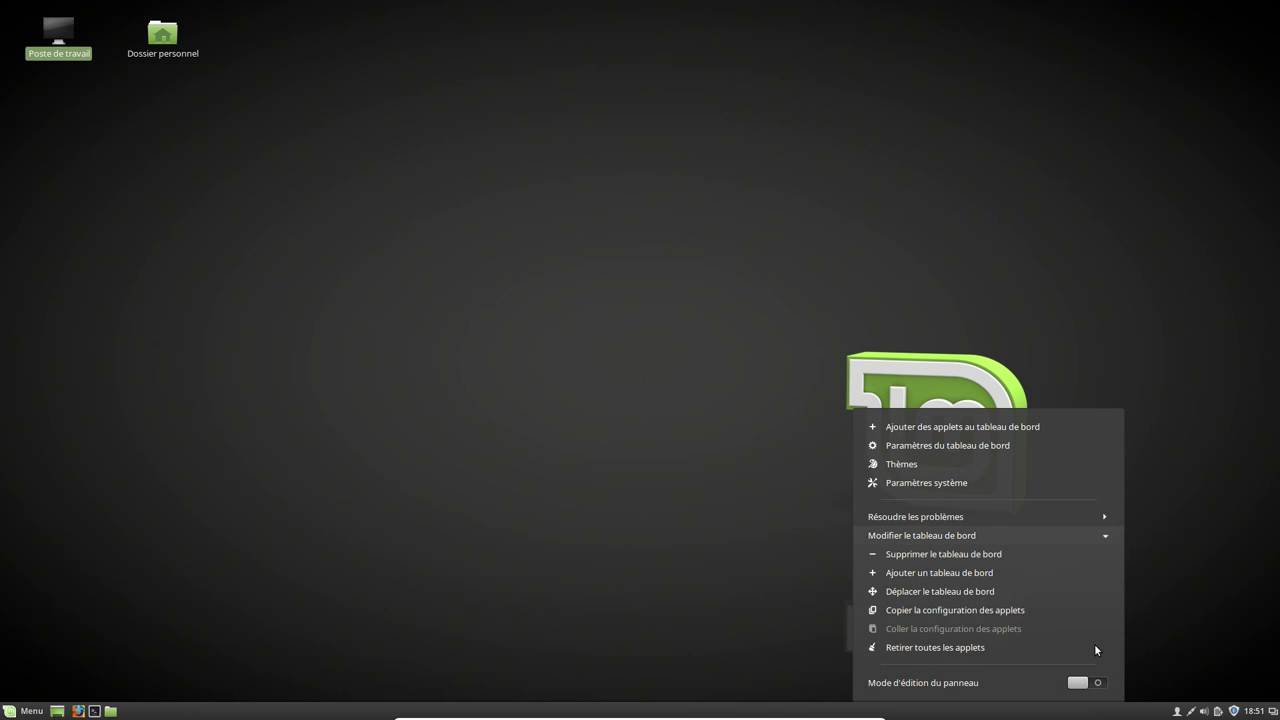
left_click(977, 591)
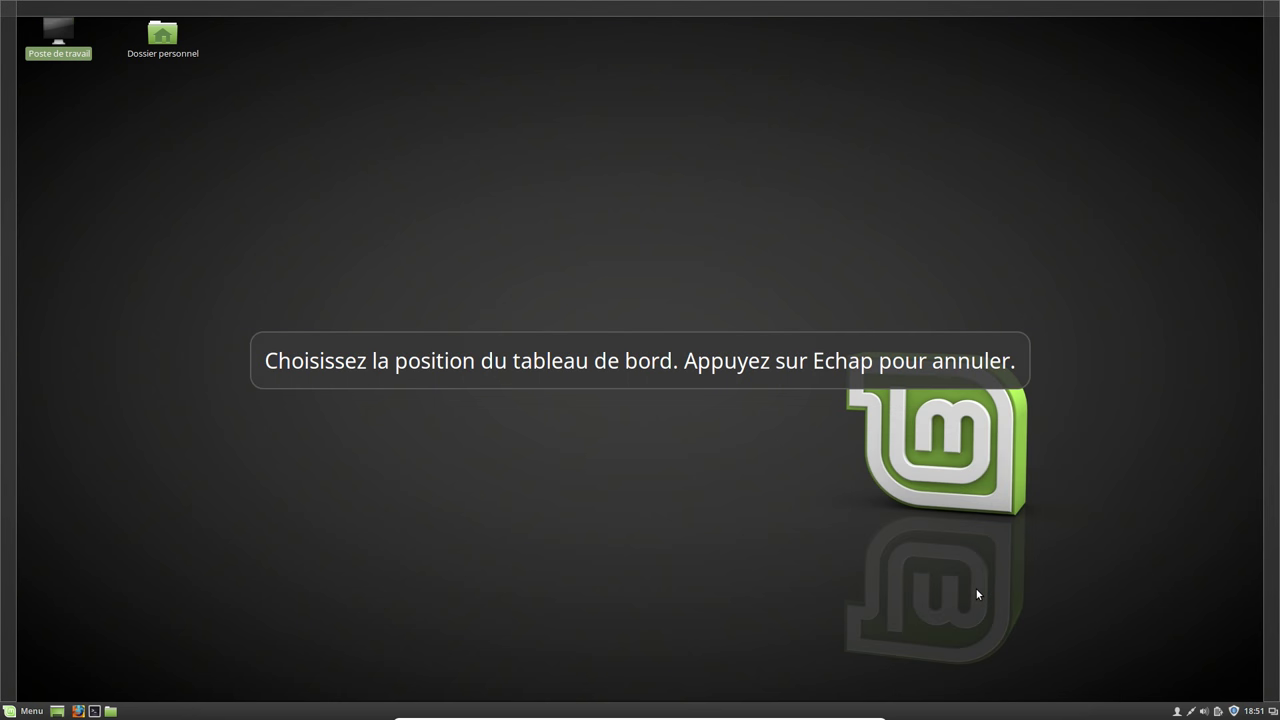
left_click(5, 330)
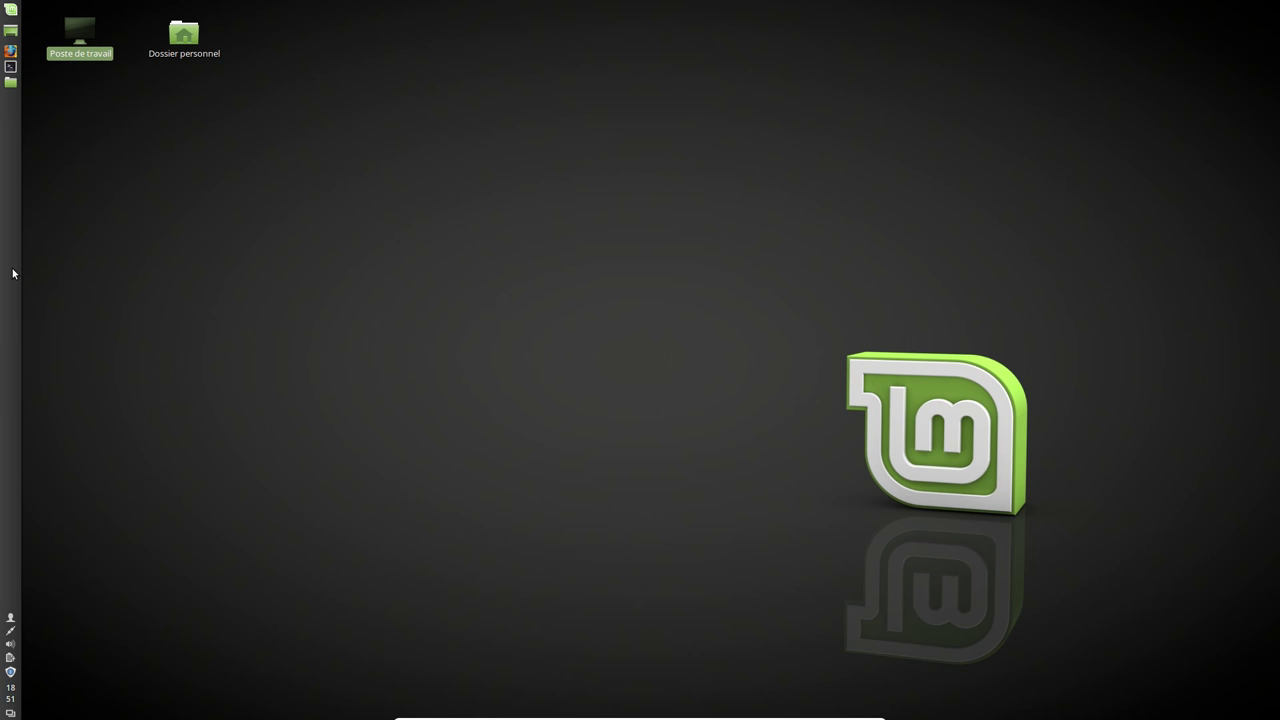
Enable the panel edit mode (Mode d'édition du panneau) and look through the panel modification options
right_click(13, 272)
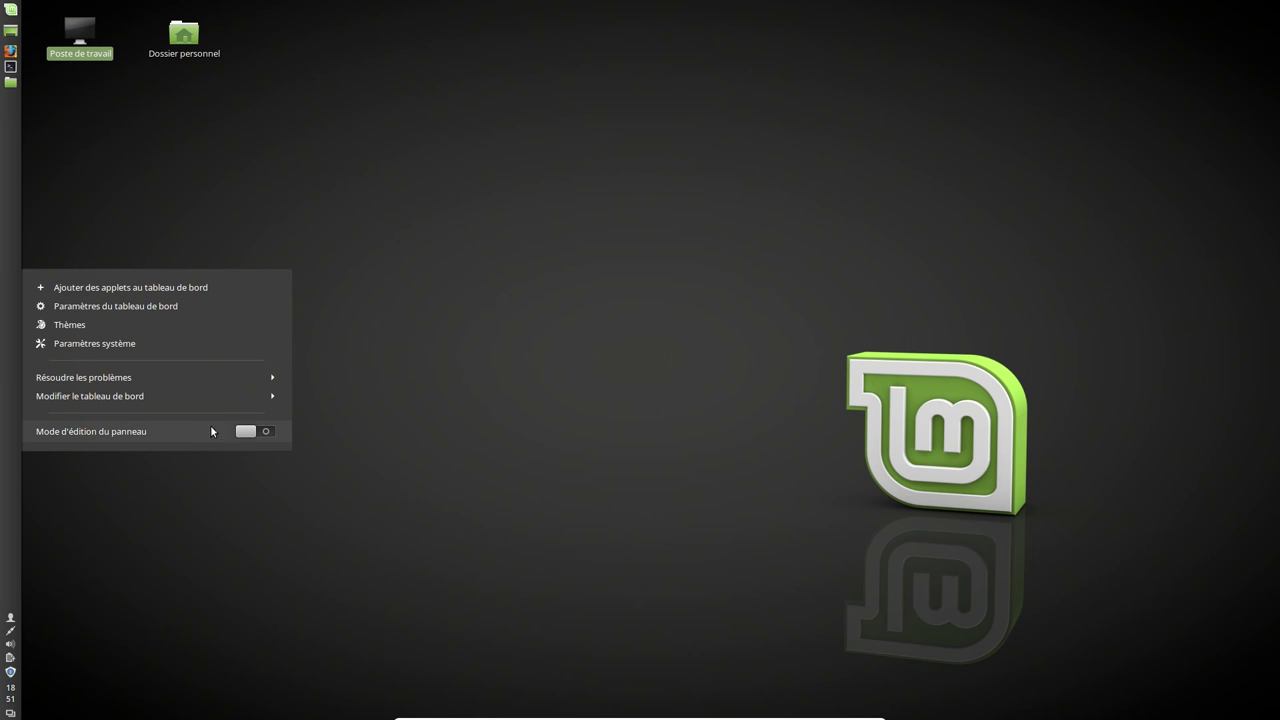
left_click(244, 432)
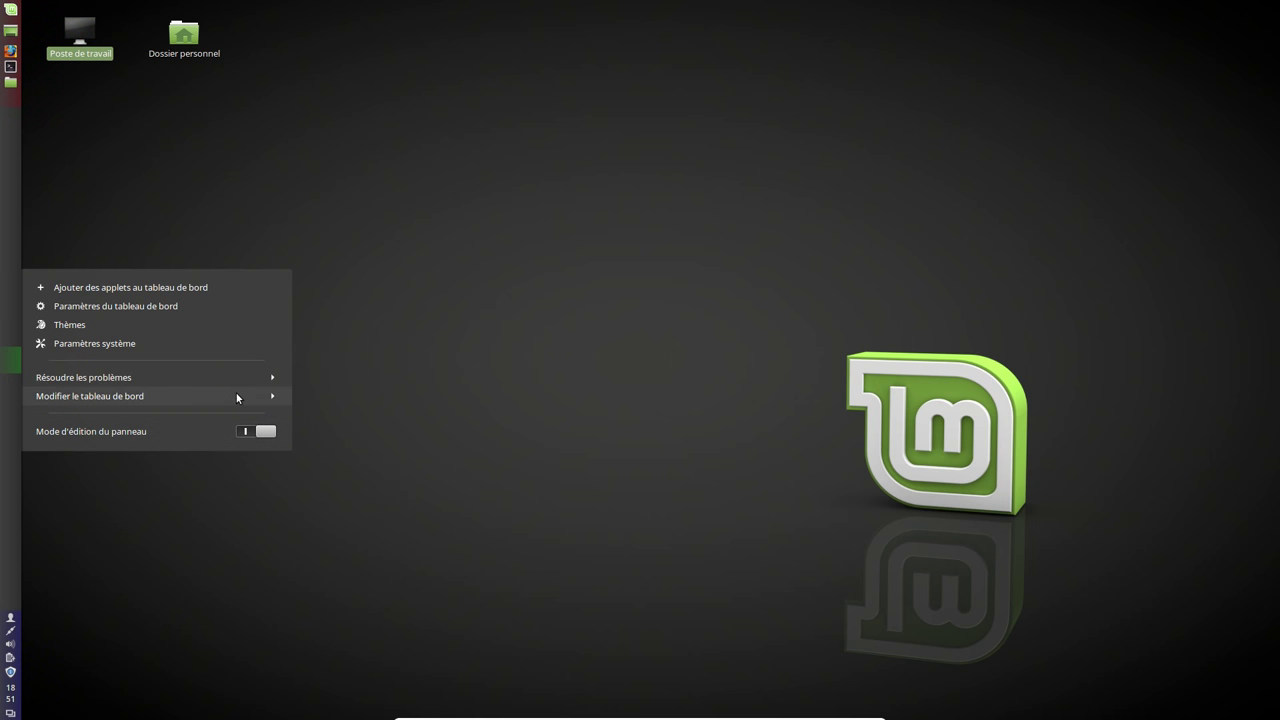
left_click(237, 397)
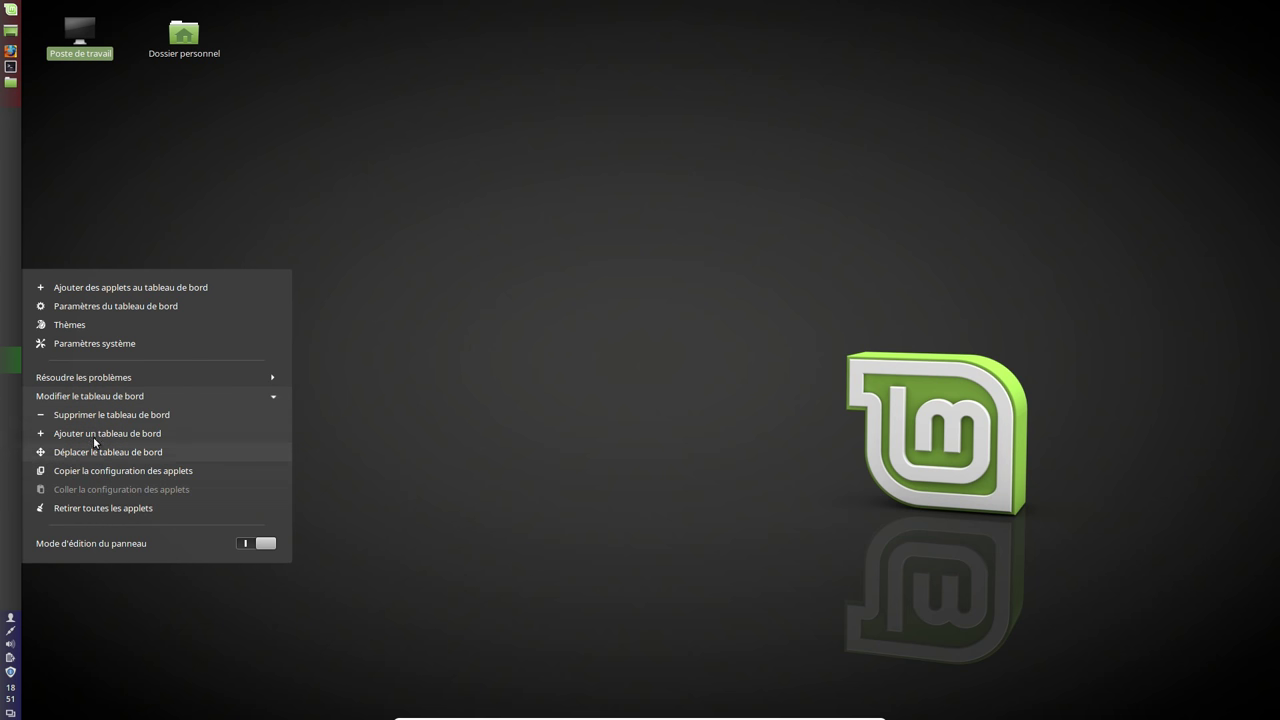
left_click(30, 396)
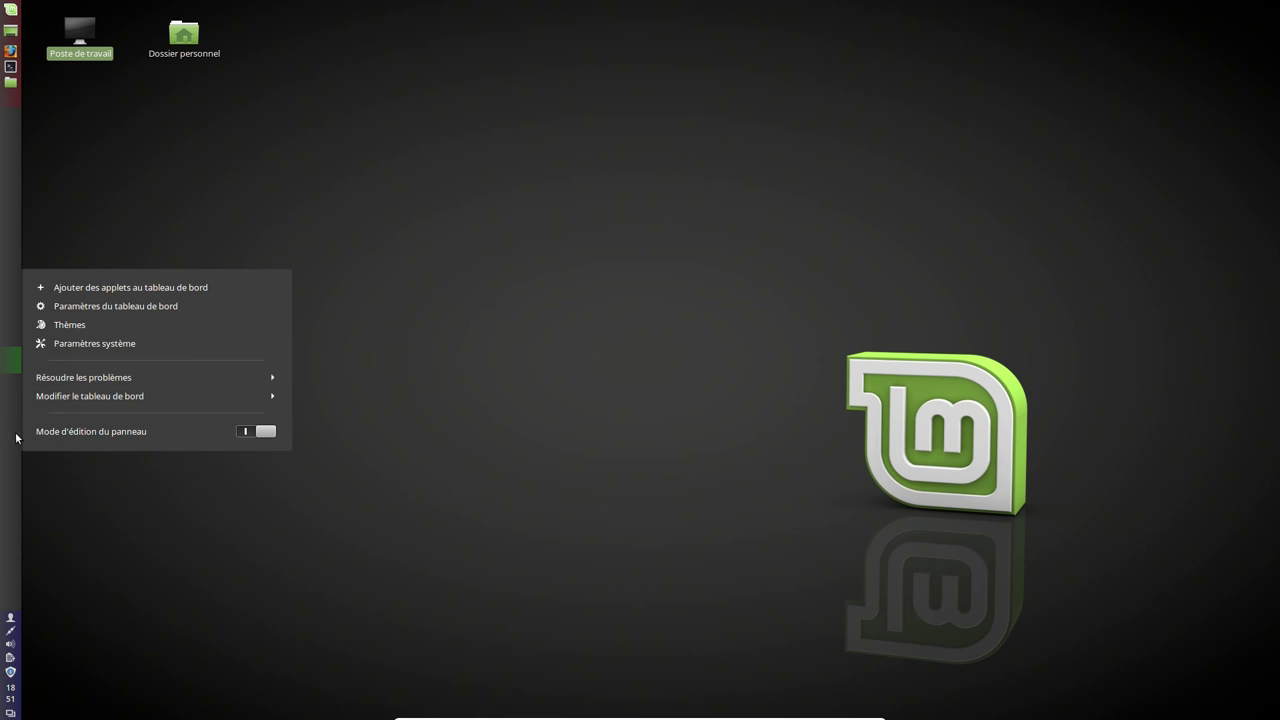
left_click(17, 360)
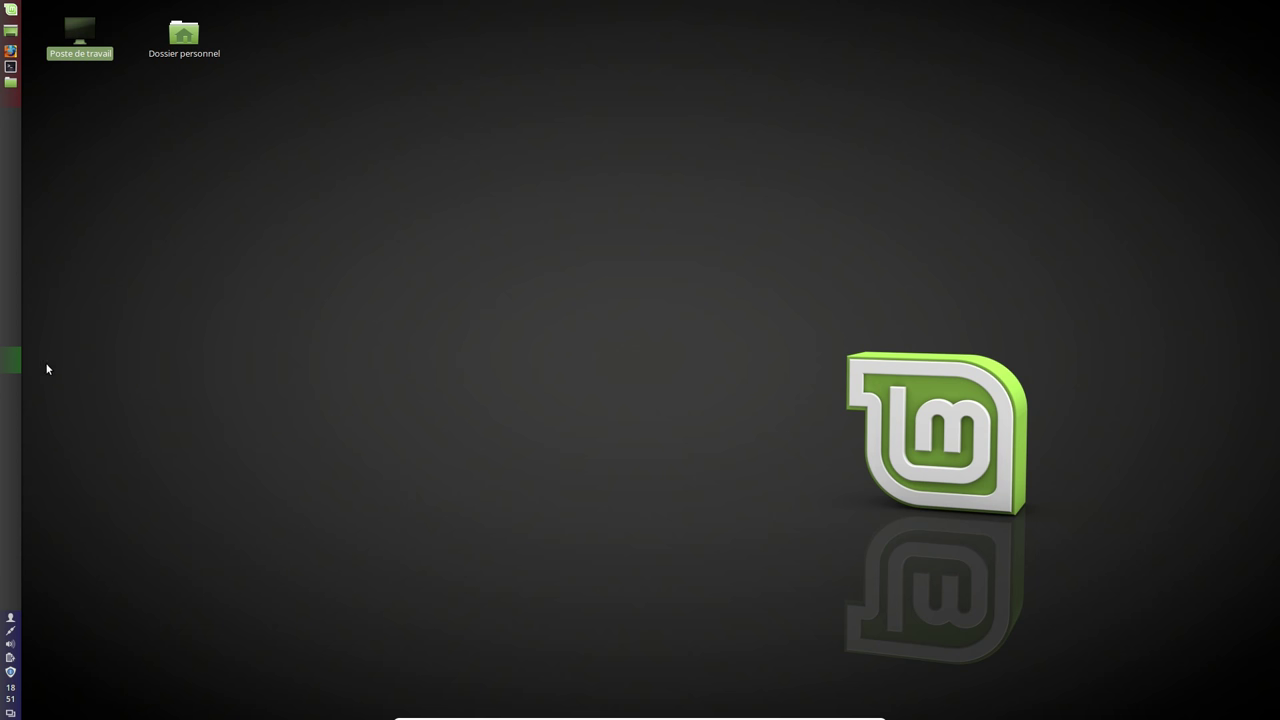
left_click(82, 8)
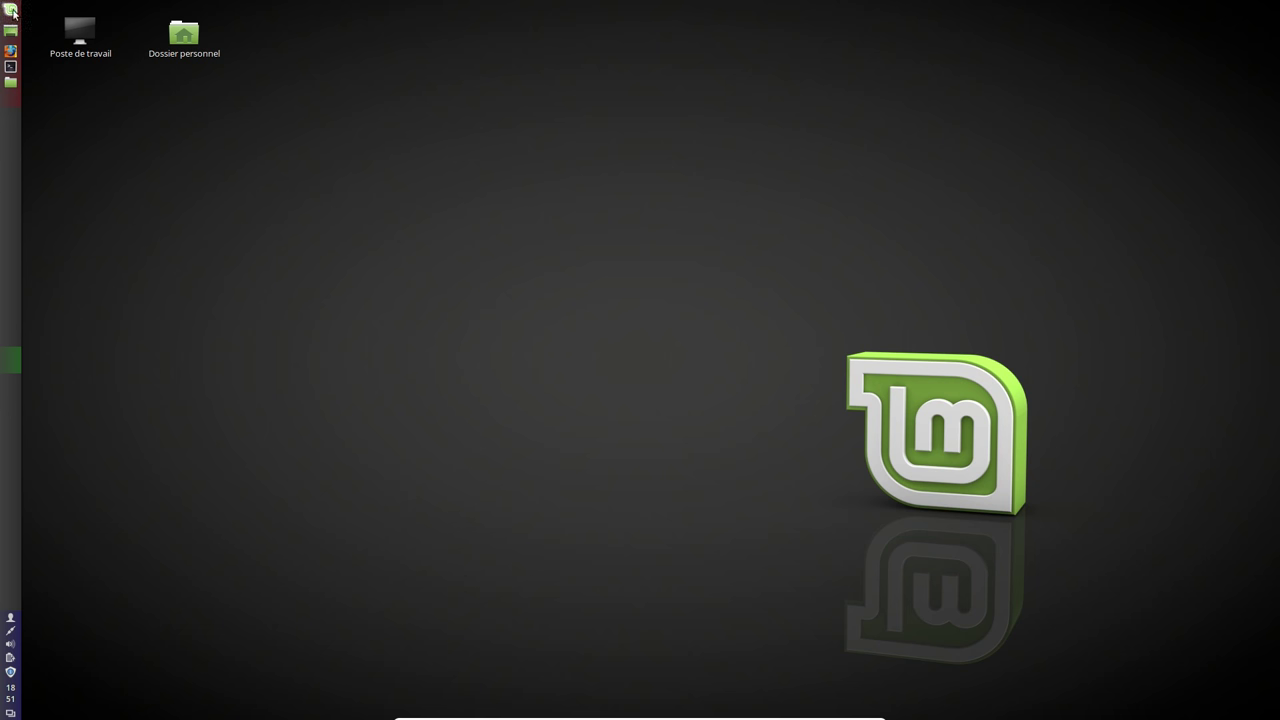
Open the update manager from the relocated panel, view the recommended updates, and close it again
left_click(10, 672)
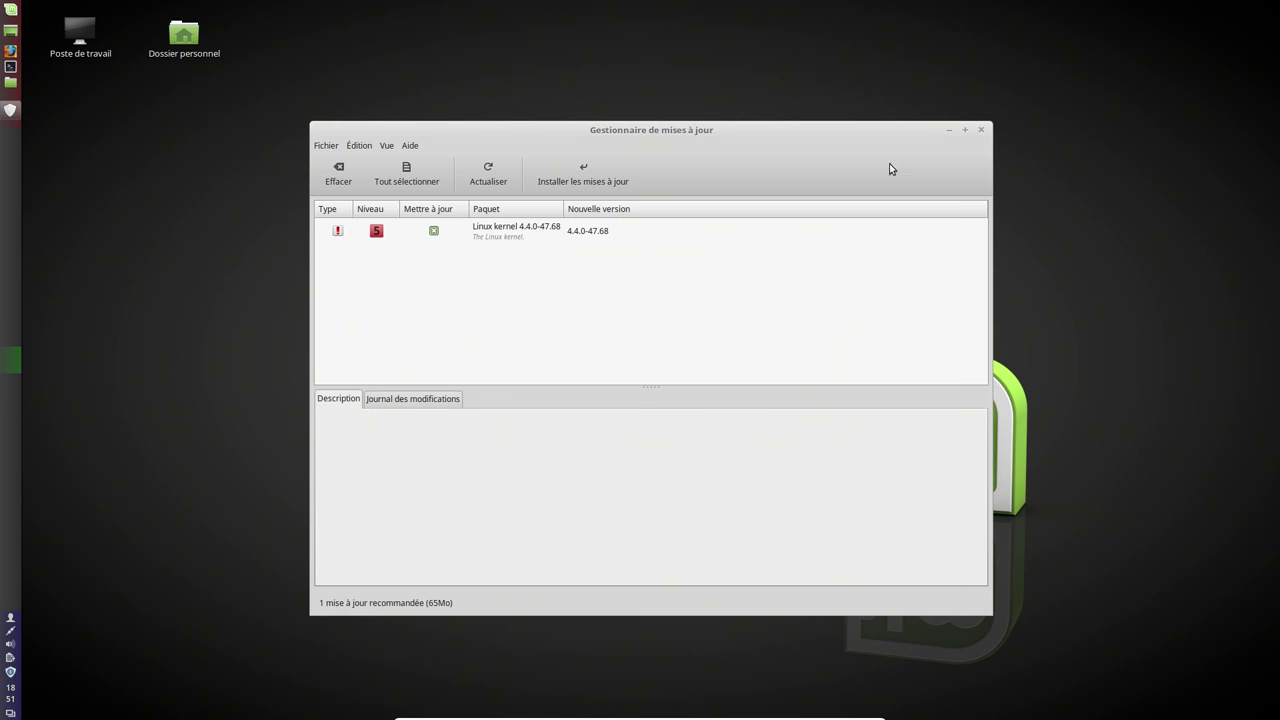
left_click(979, 131)
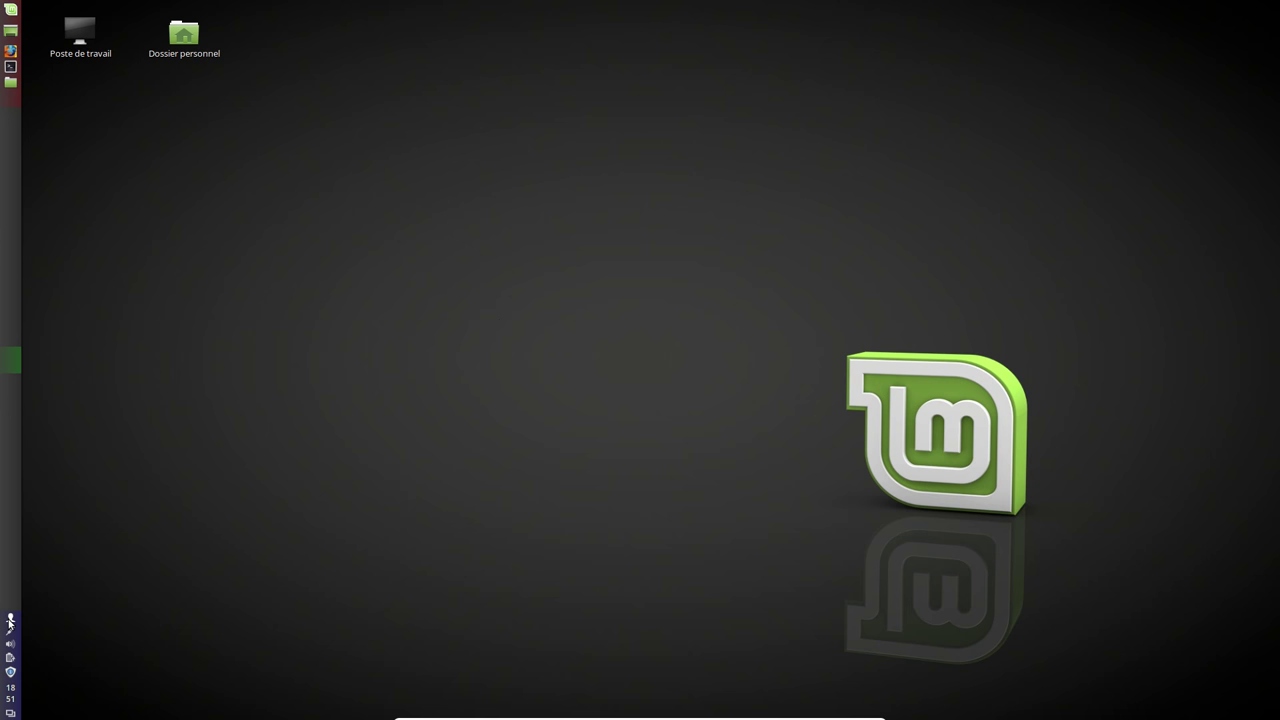
left_click(11, 673)
left_click(11, 673)
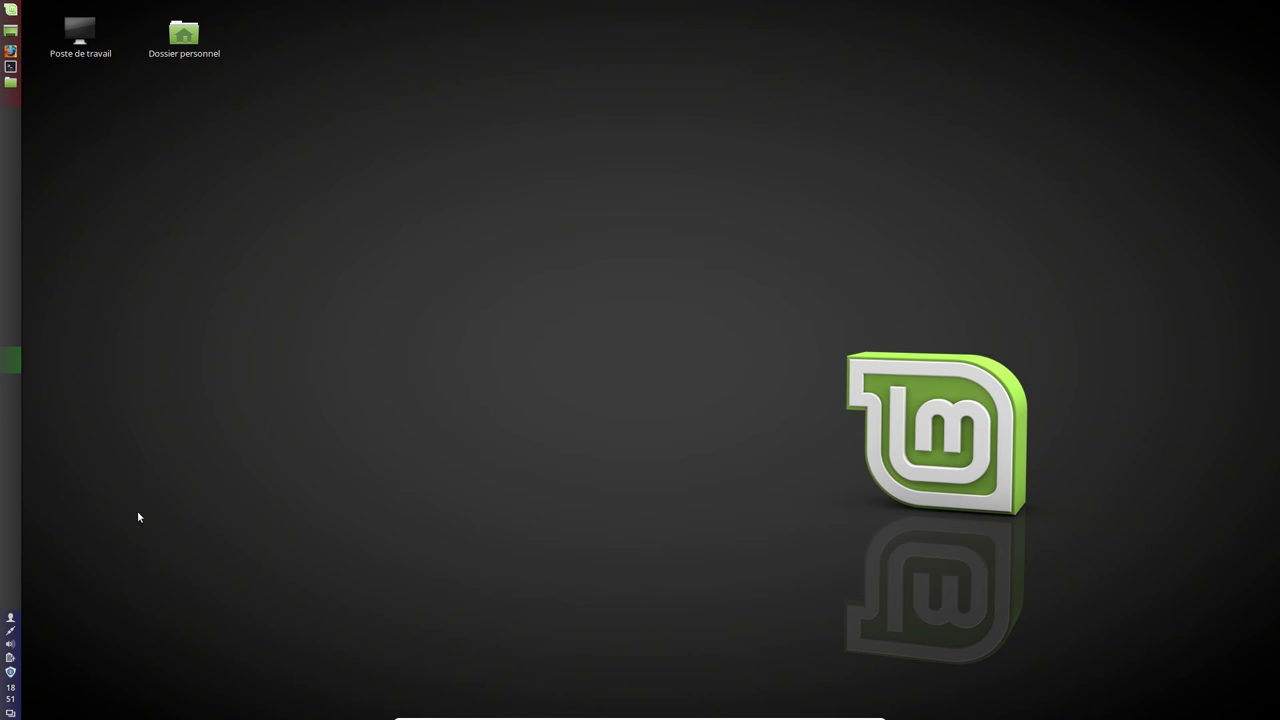
left_click(80, 35)
right_click(222, 220)
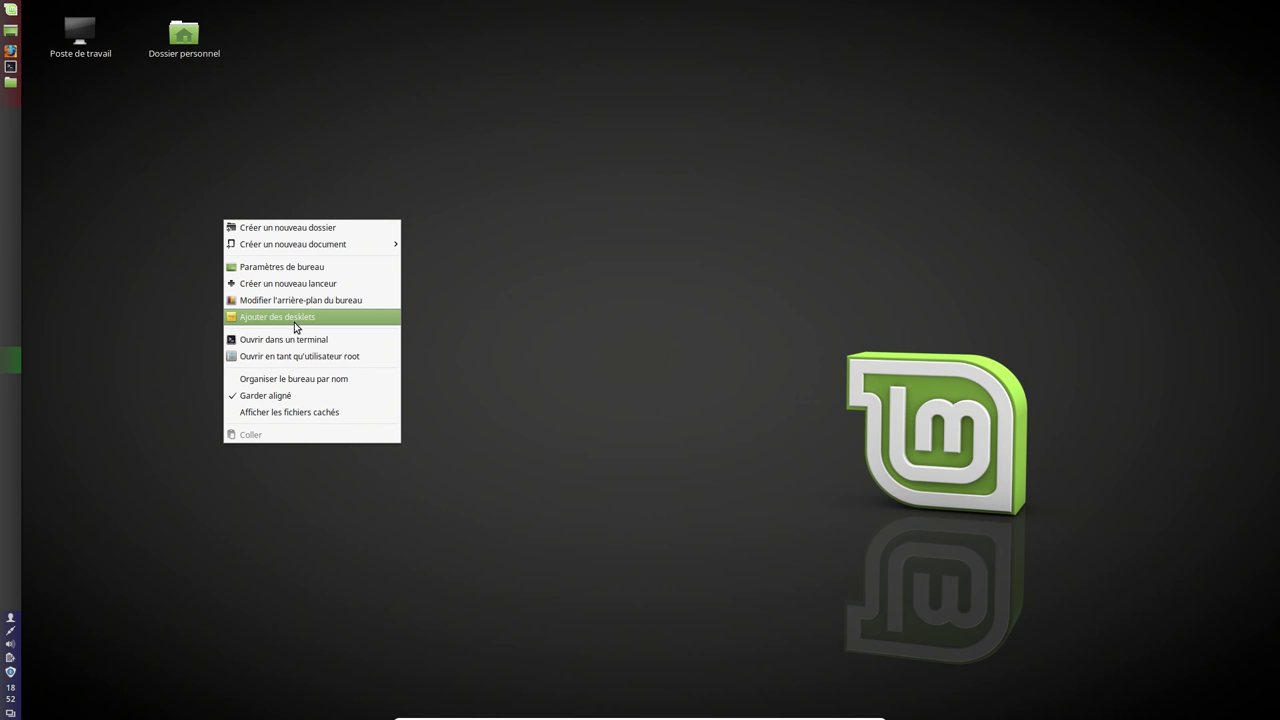
left_click(11, 229)
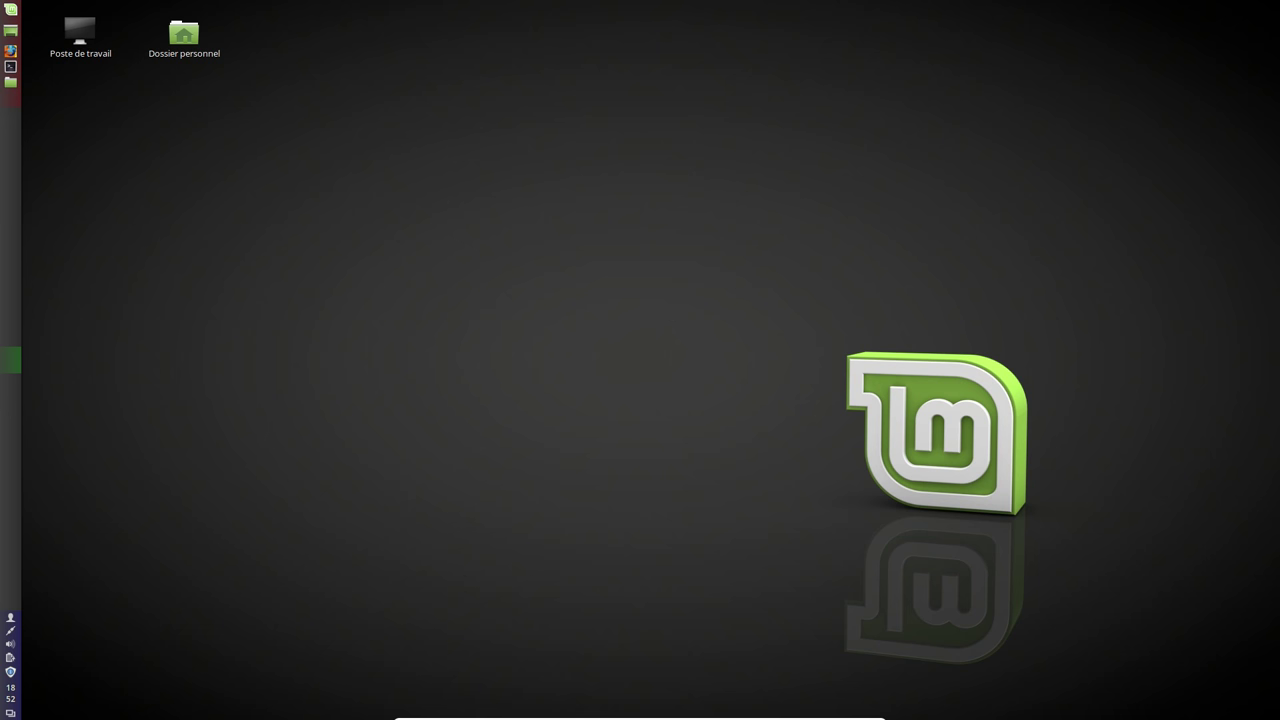
Look through the virtual machine's machine and display commands, and restart the Mint (Avant-18.1-development) machine
mouse_move(573, 714)
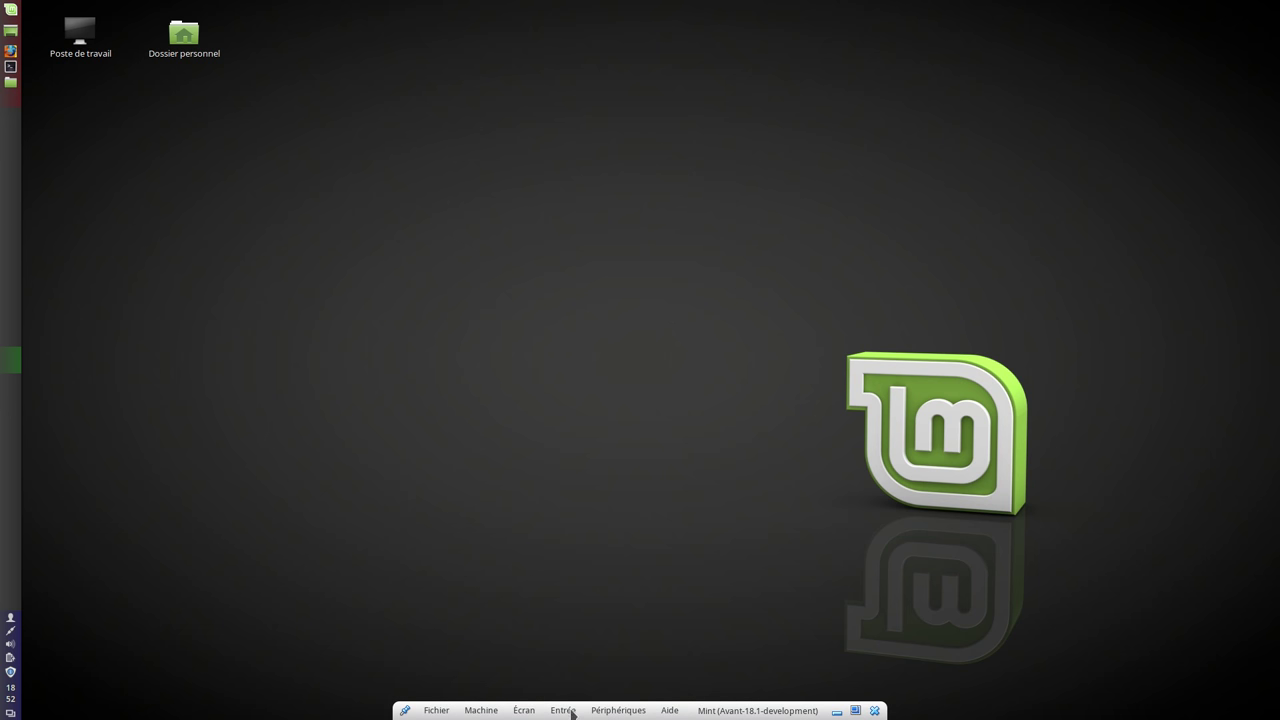
left_click(497, 712)
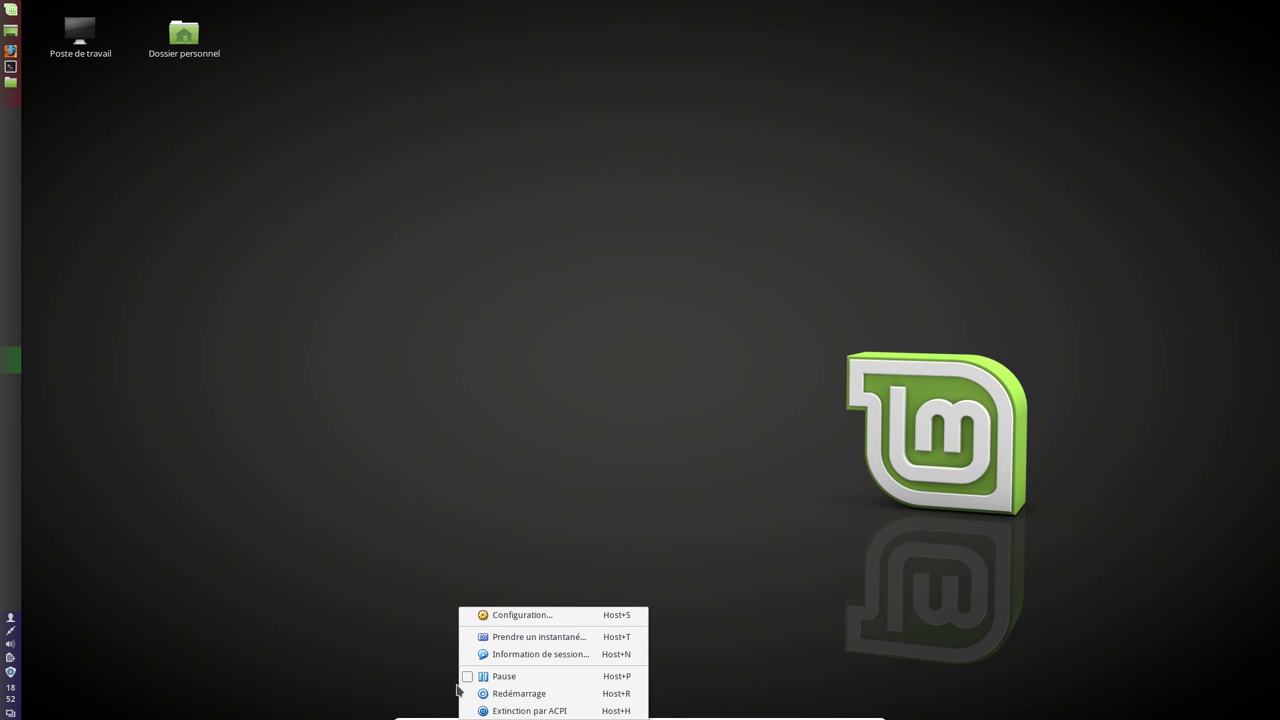
left_click(391, 489)
mouse_move(548, 714)
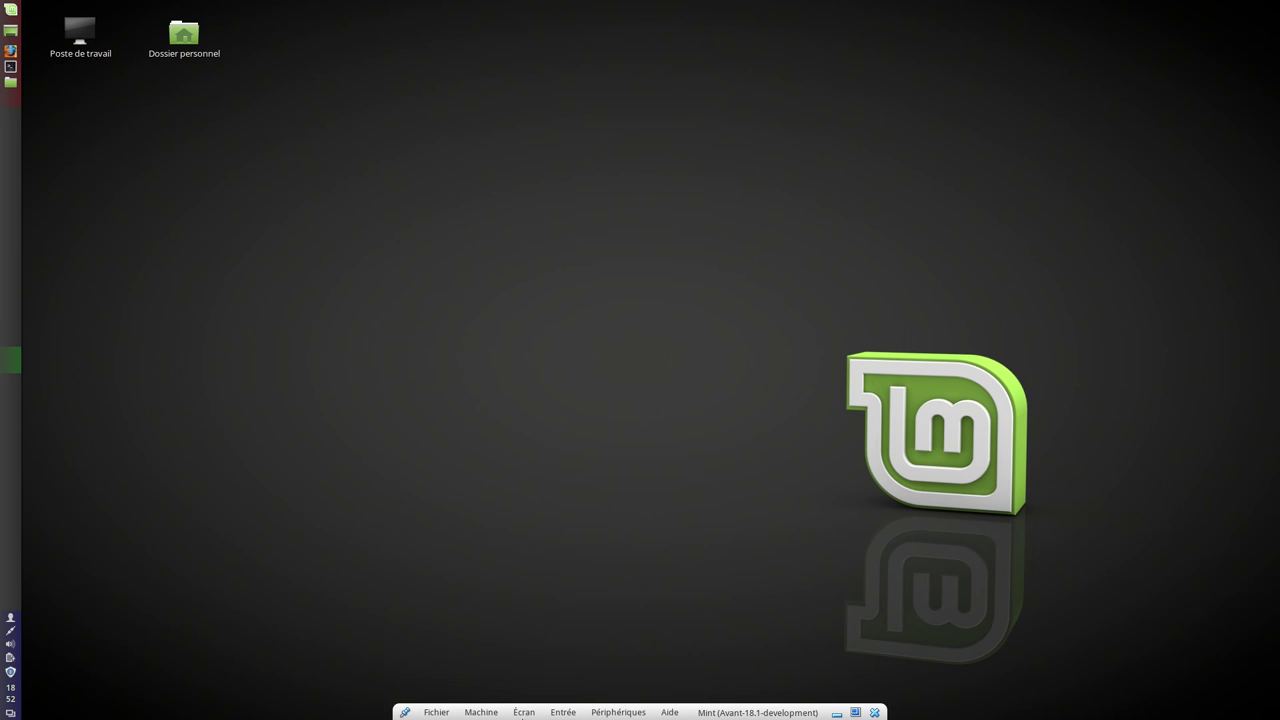
left_click(523, 710)
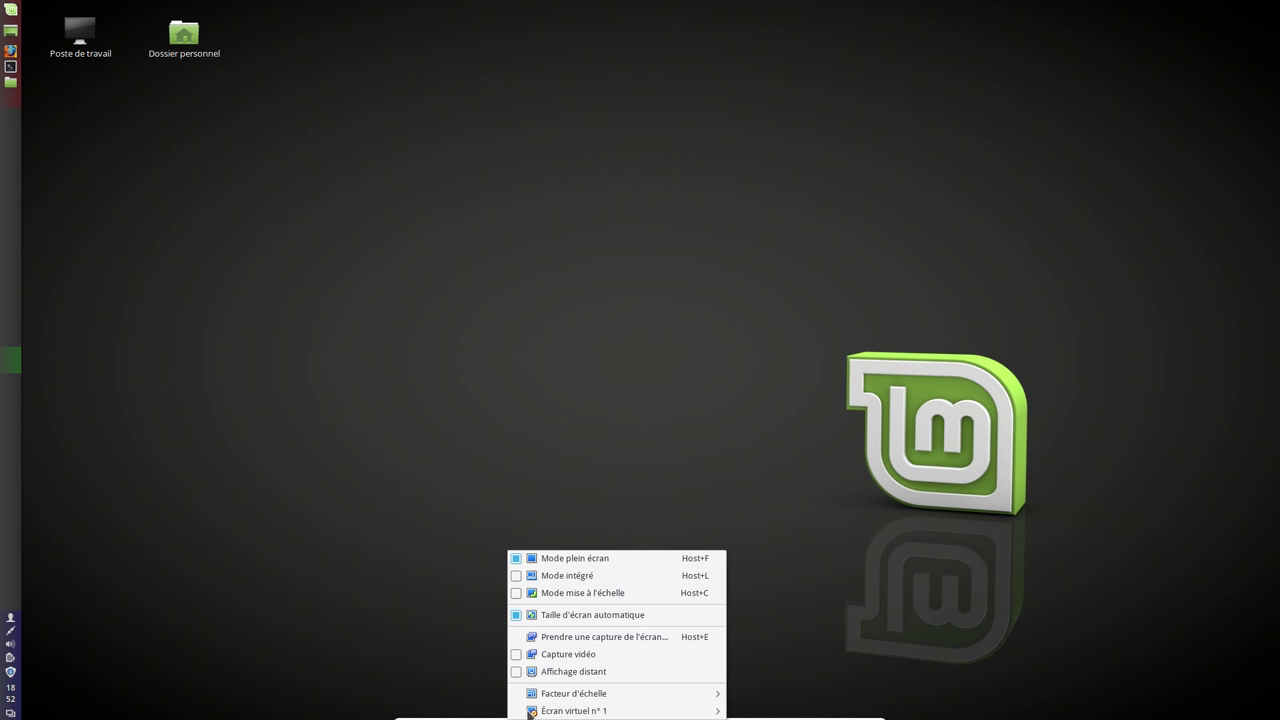
left_click(611, 342)
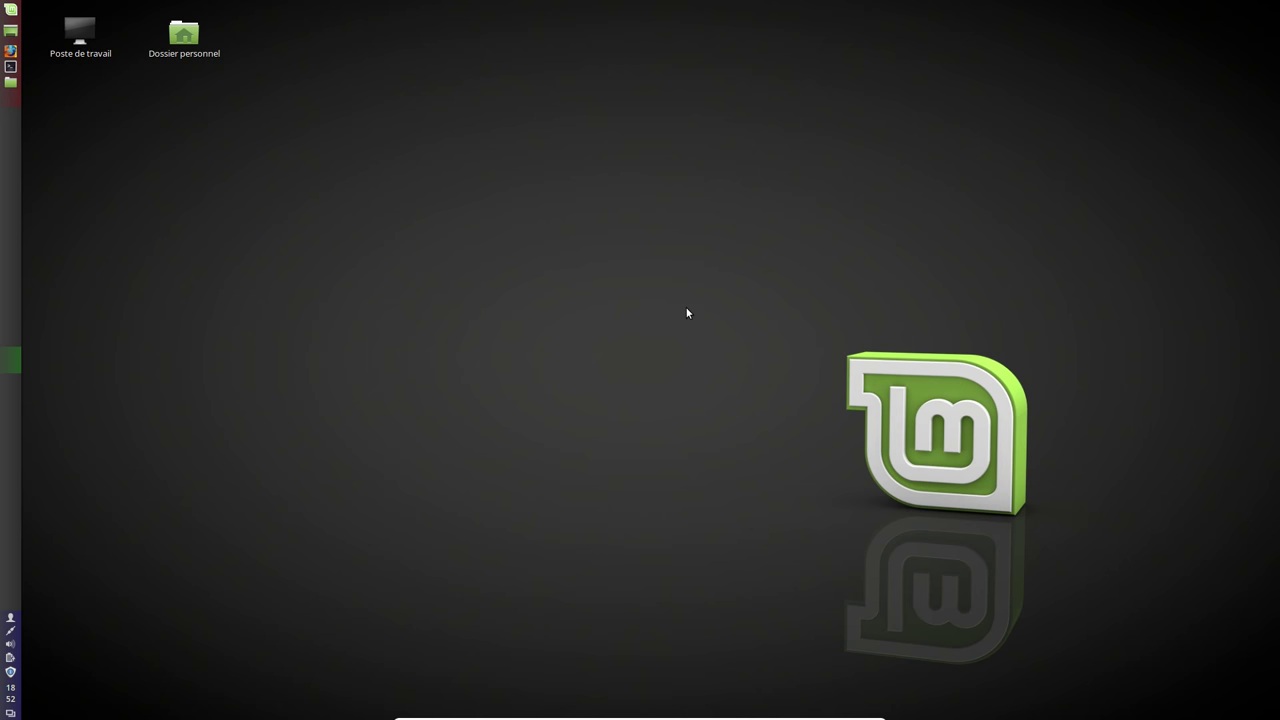
key("Control_R+r")
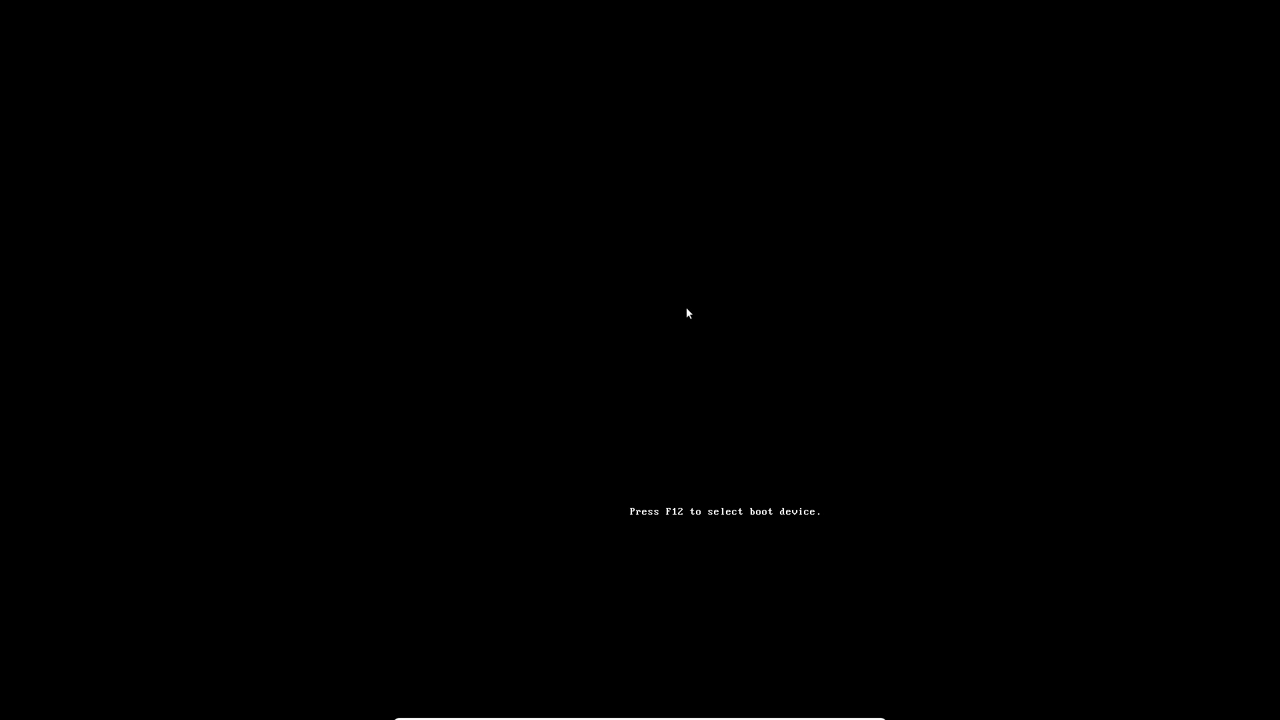